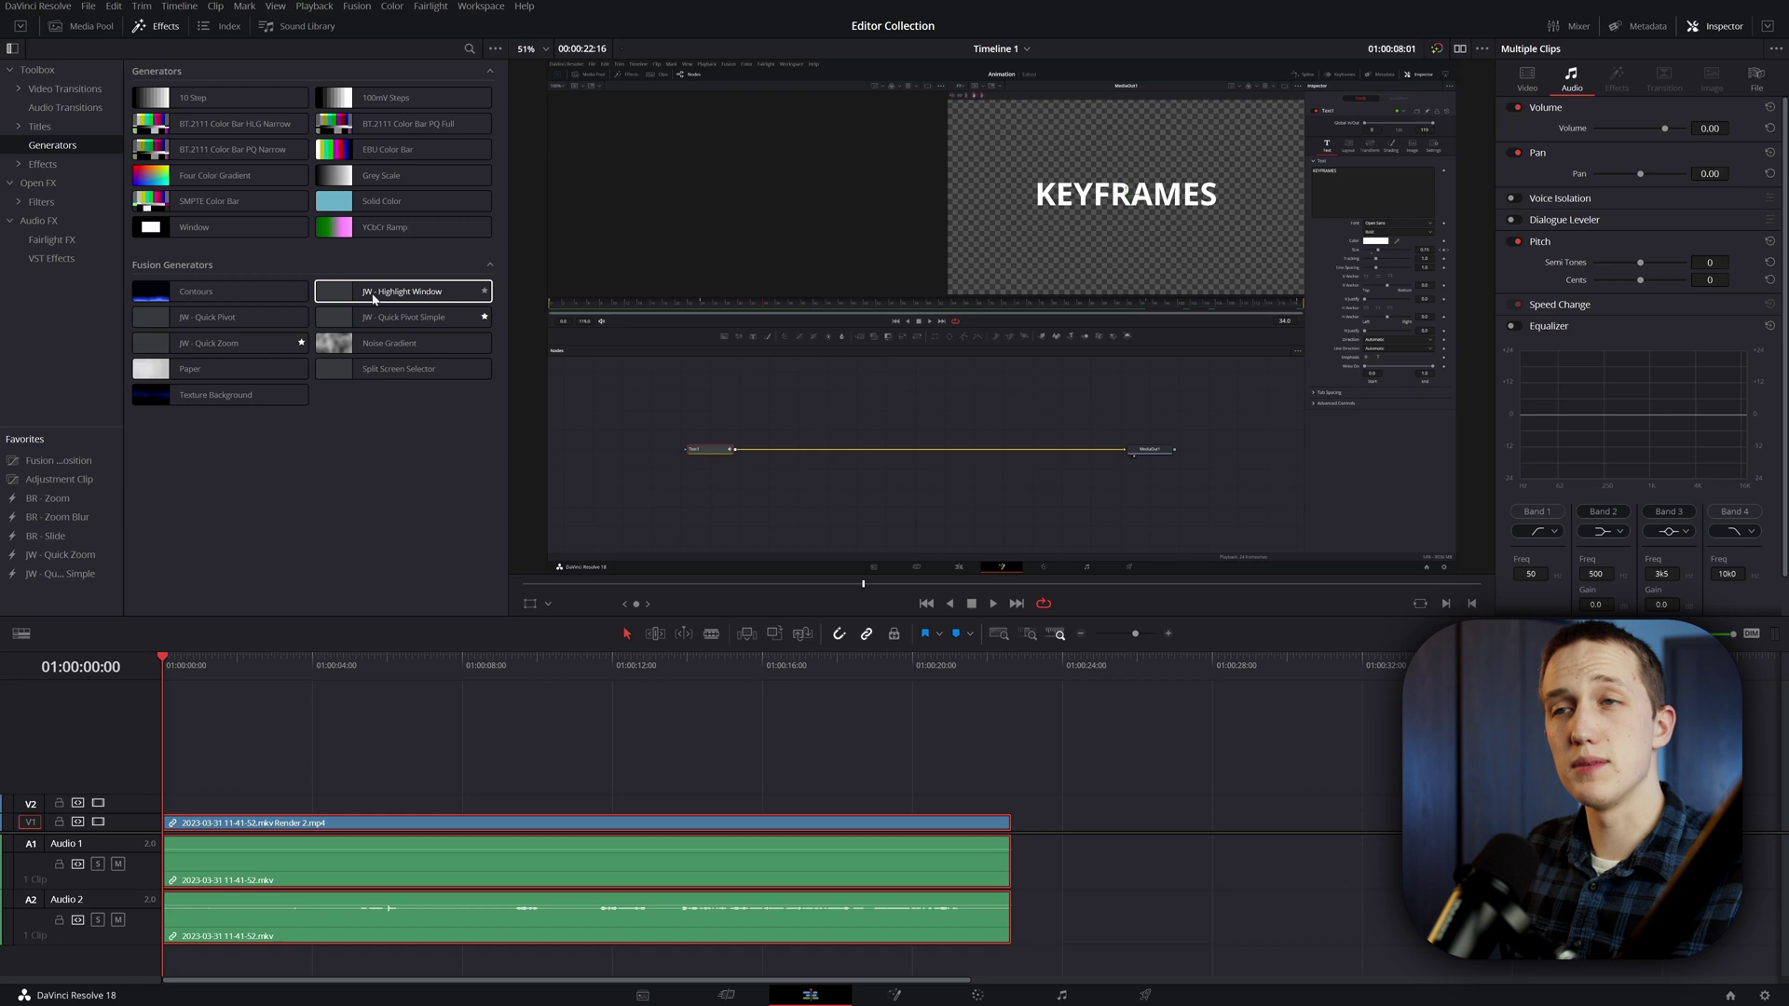
Add the JW - Highlight Window generator to V2 above the KEYFRAMES clip and play it back
{"action": "left_click_drag", "start_coordinate": [375, 291], "coordinate": [345, 803]}
{"action": "left_click_drag", "start_coordinate": [373, 654], "coordinate": [433, 655]}
{"action": "left_click", "coordinate": [441, 803]}
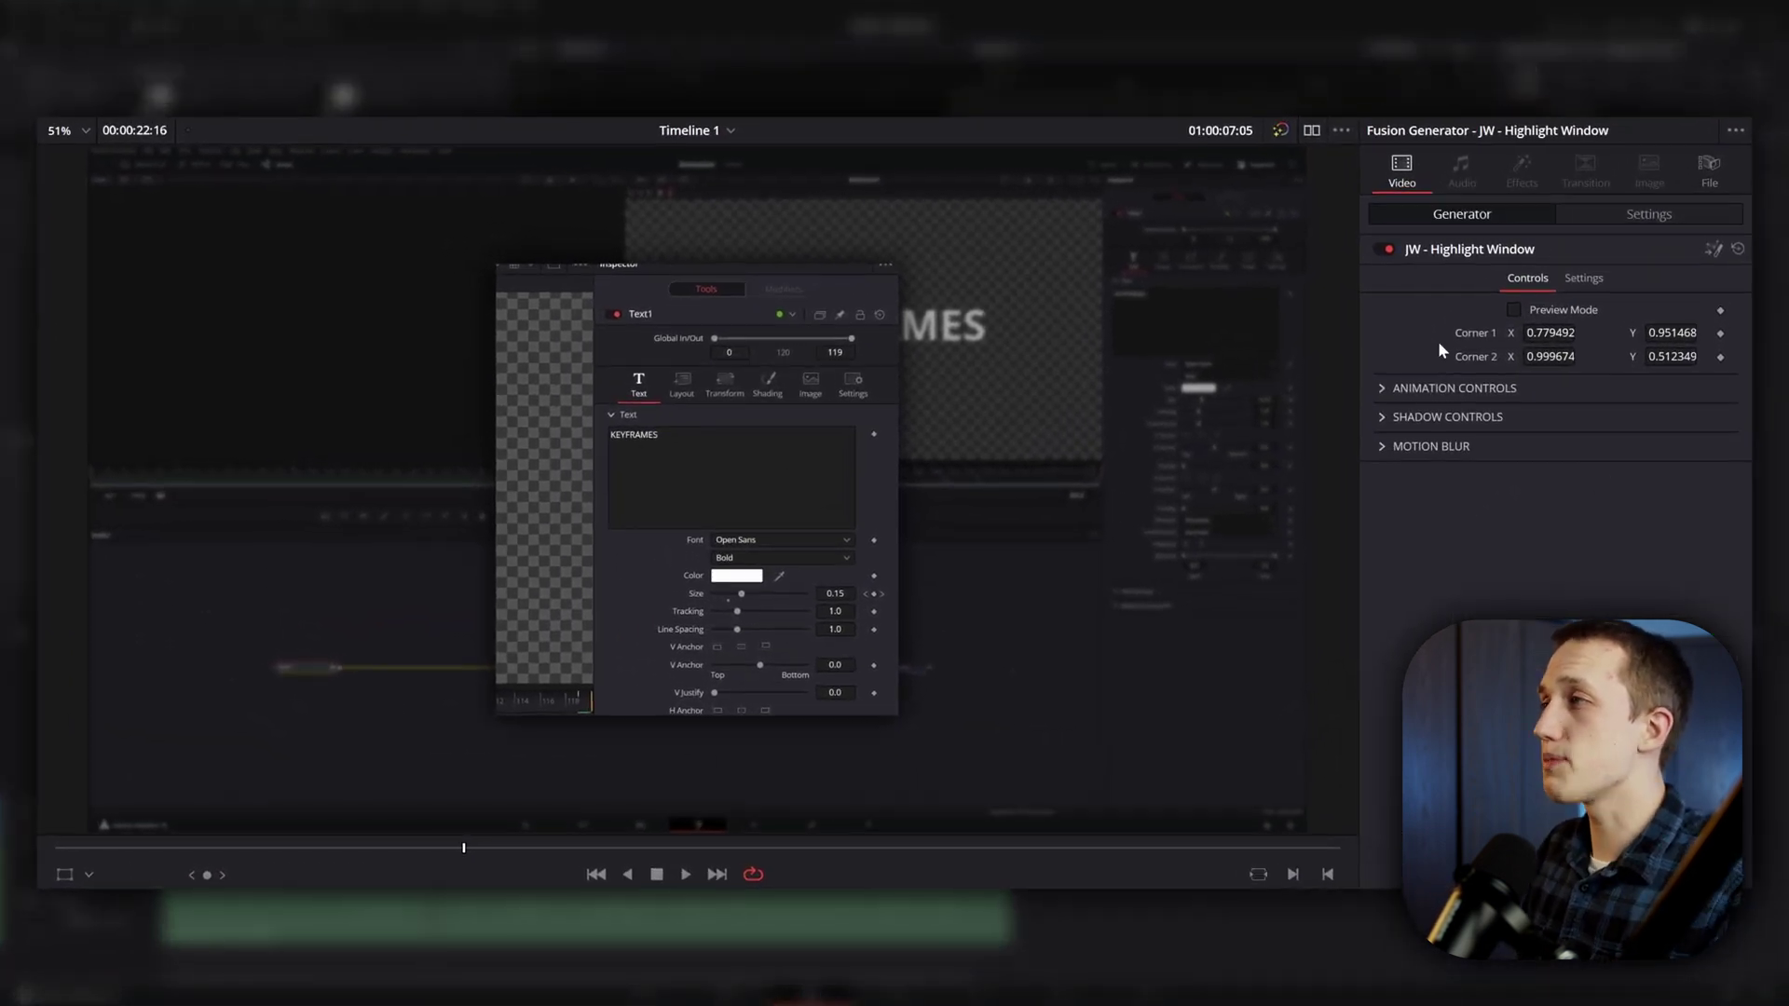
{"action": "key", "text": "space"}
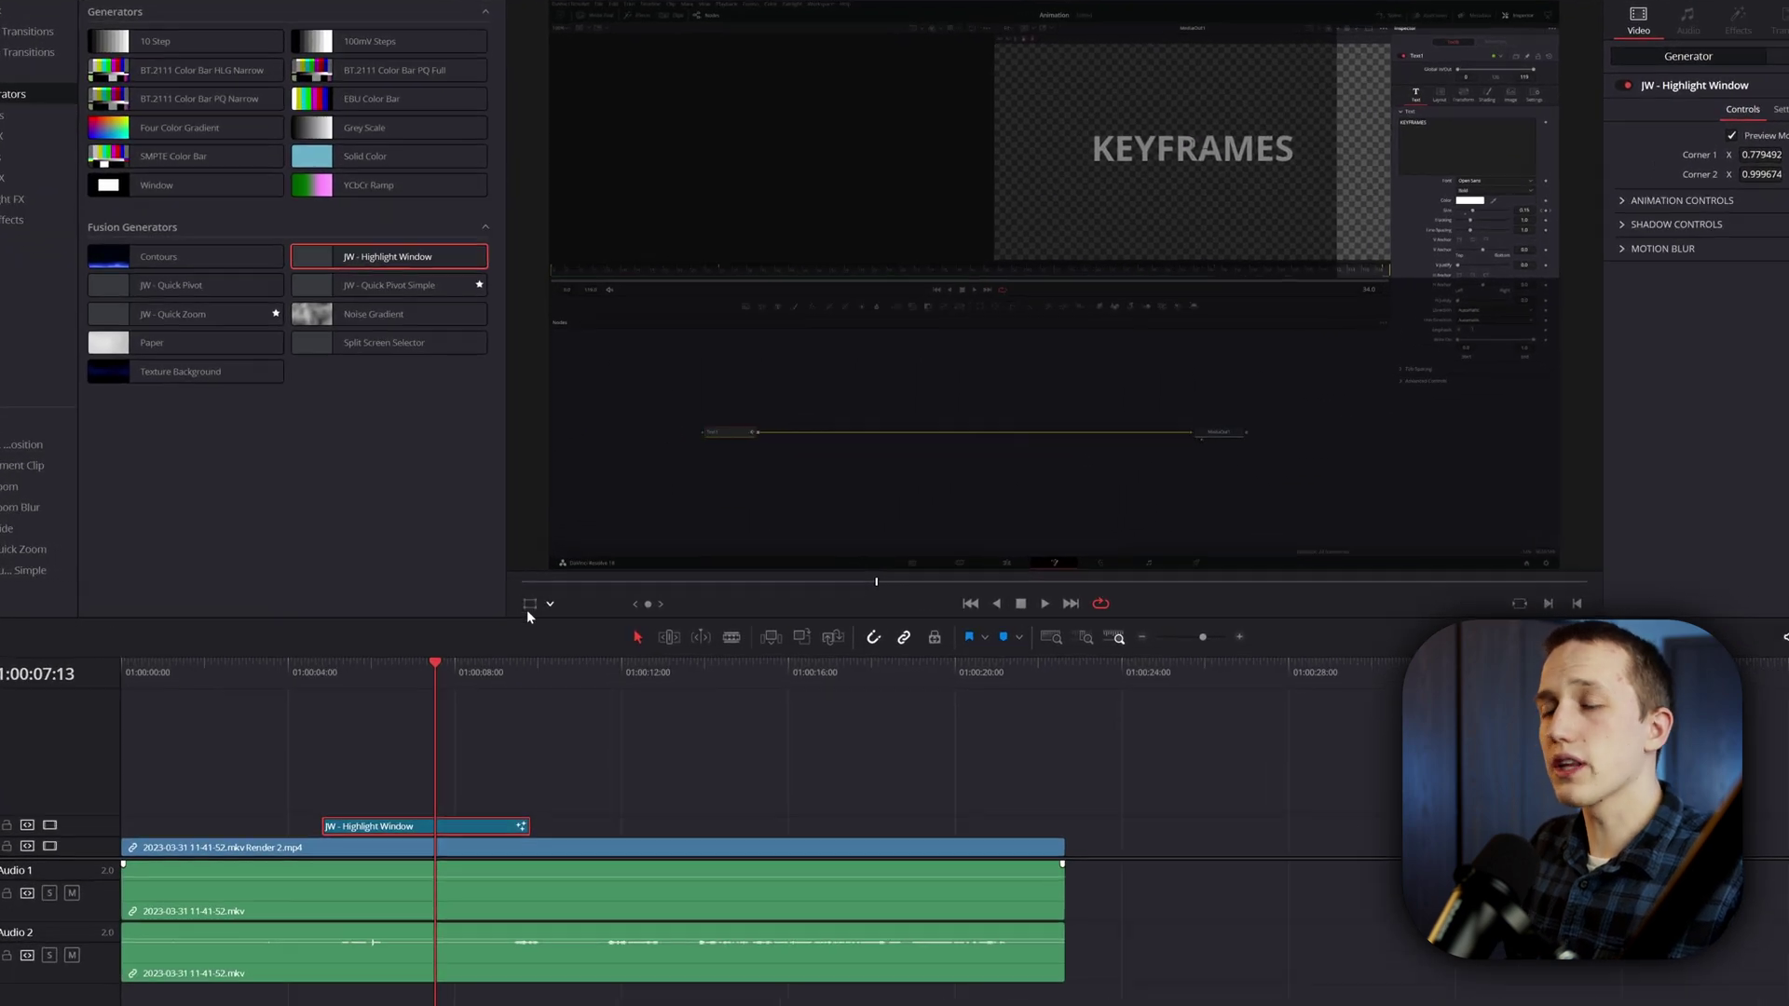
Switch the viewer overlay to Fusion Overlay to show the generator's corner handles
{"action": "left_click", "coordinate": [547, 602]}
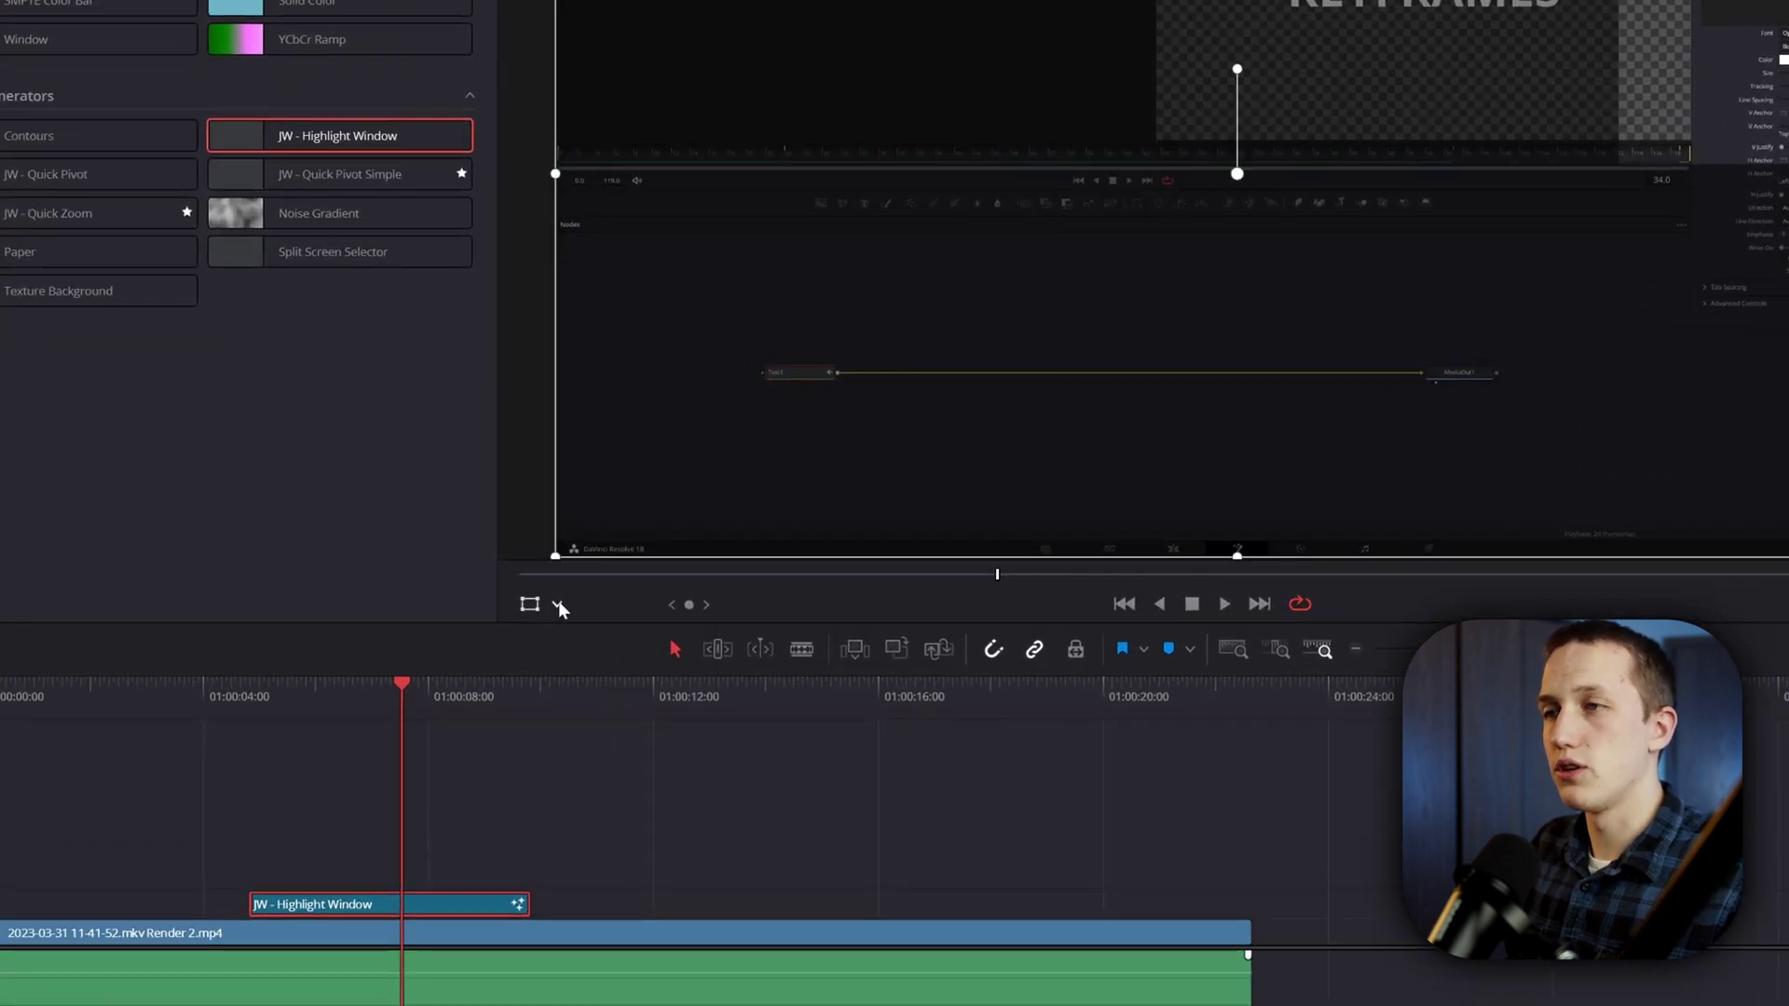
{"action": "left_click", "coordinate": [559, 606]}
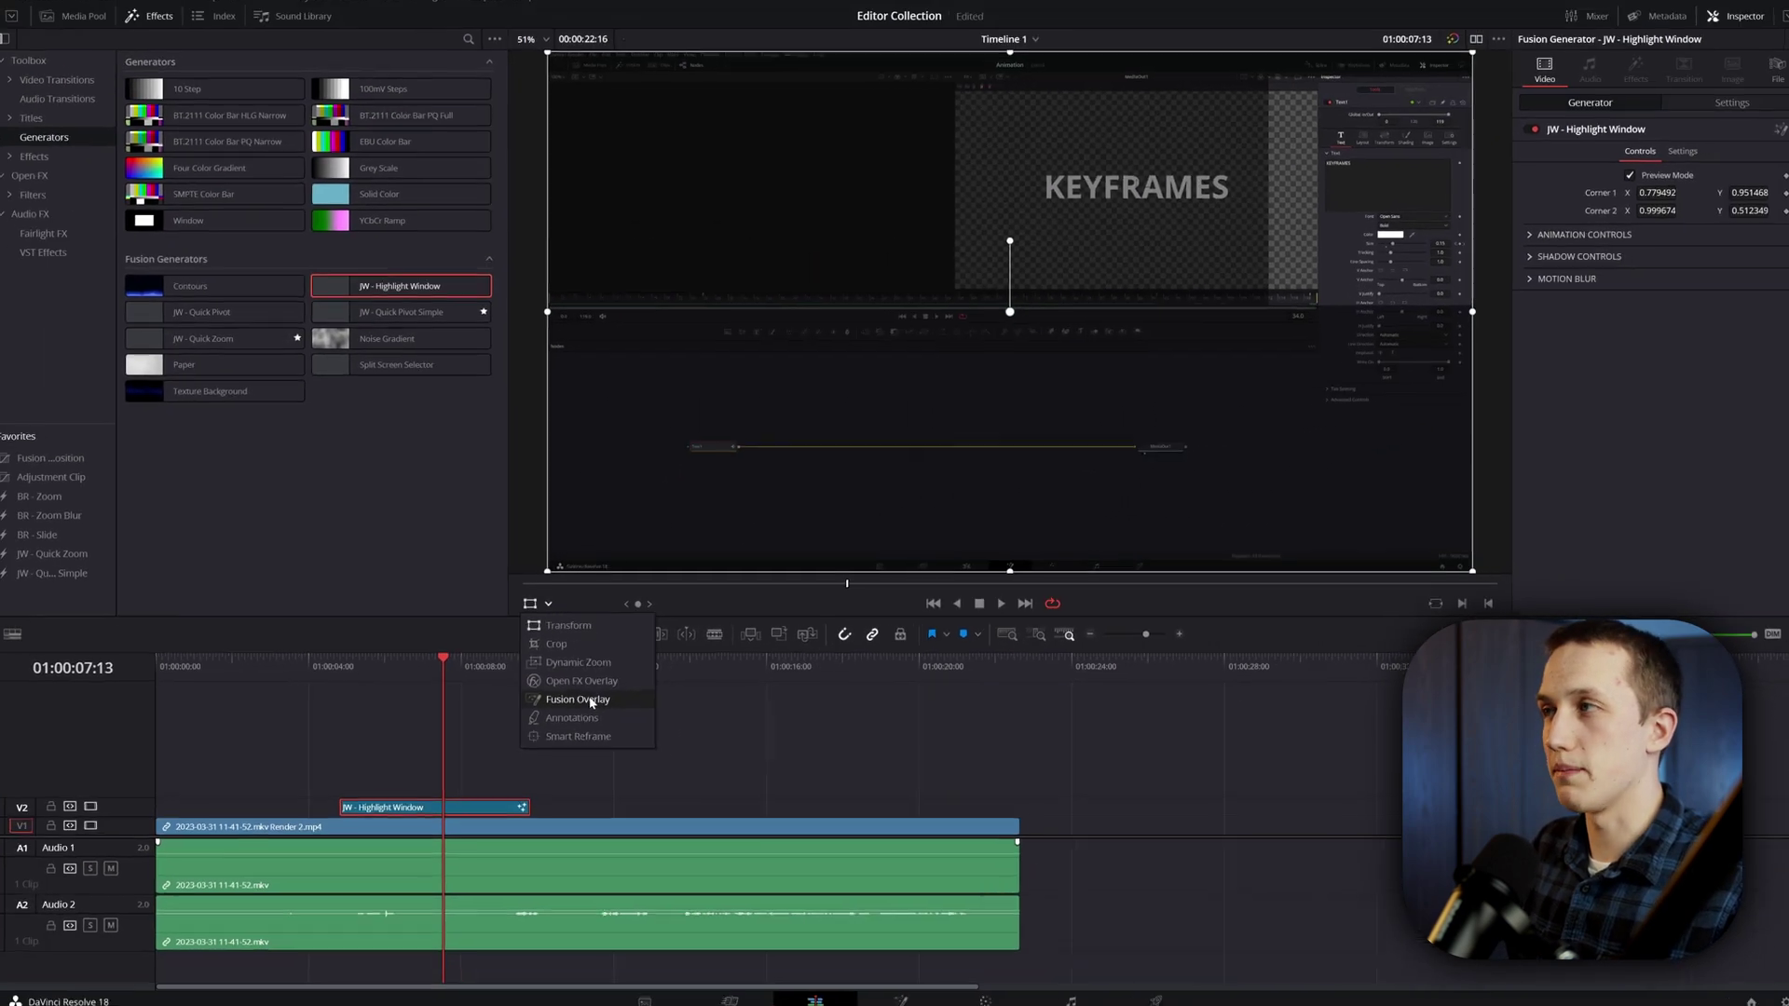
{"action": "left_click", "coordinate": [578, 699]}
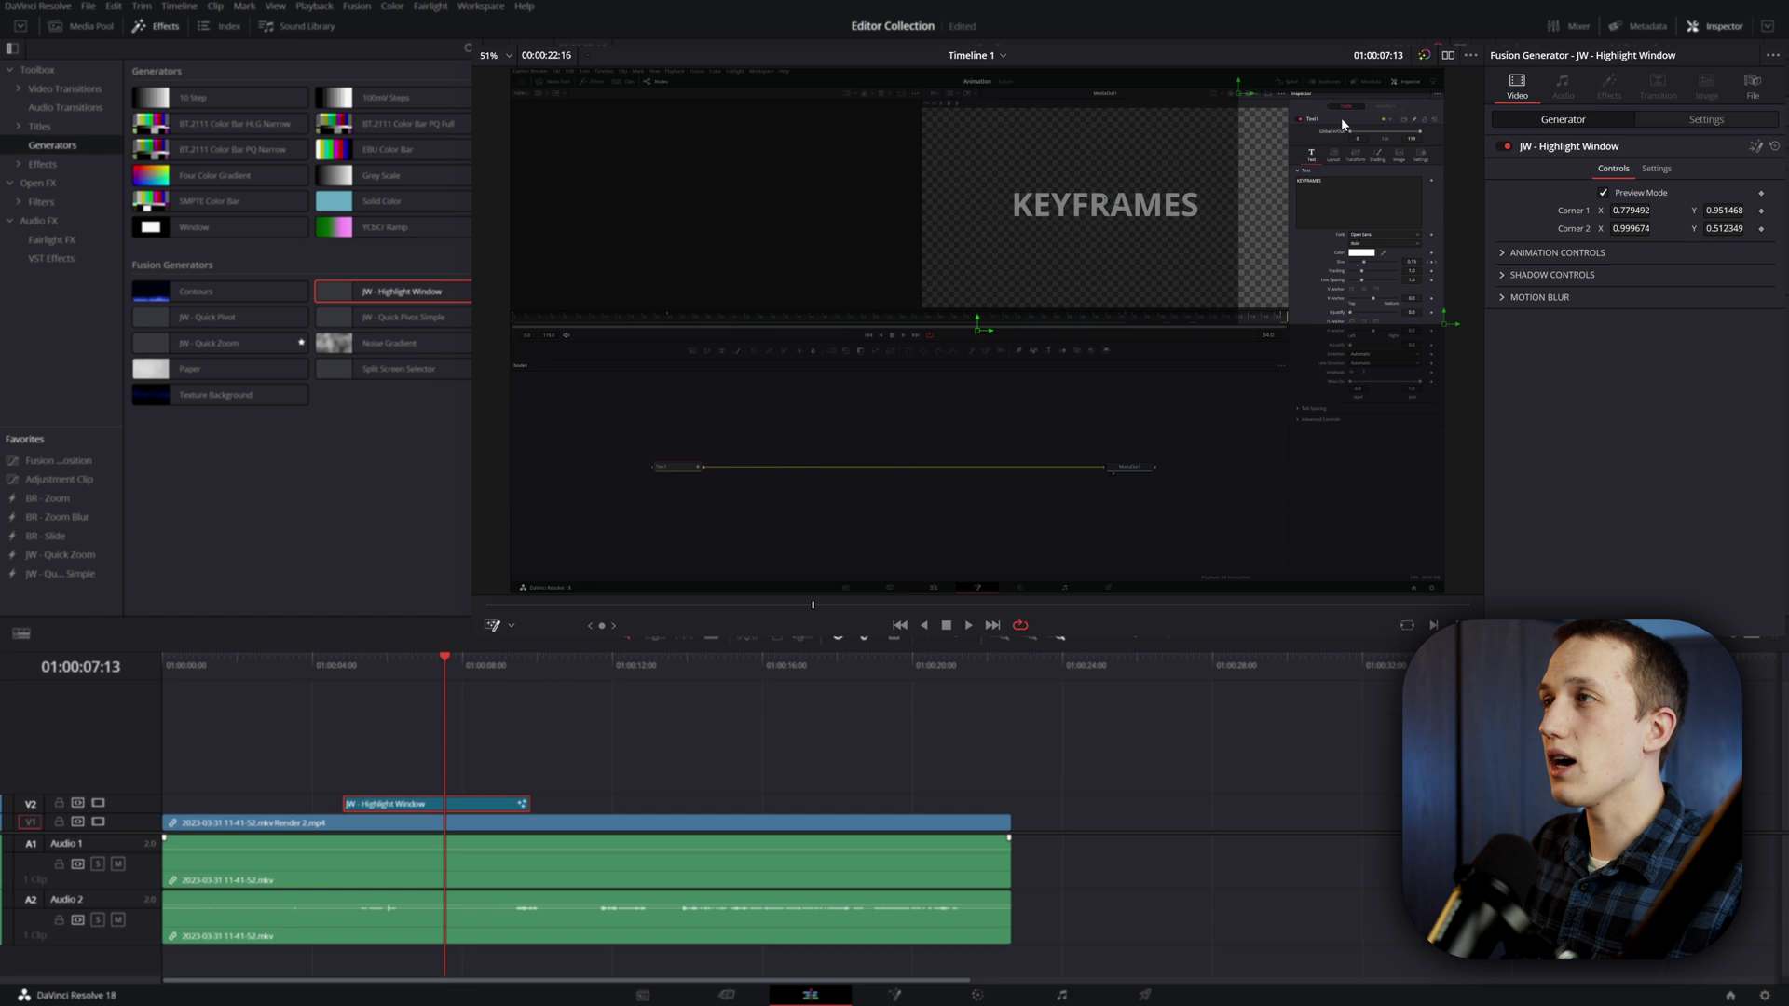
Drag Corner 1 right and Corner 2 down to frame the right-edge strip, then disable Preview Mode
{"action": "left_click_drag", "start_coordinate": [1077, 179], "coordinate": [1123, 183]}
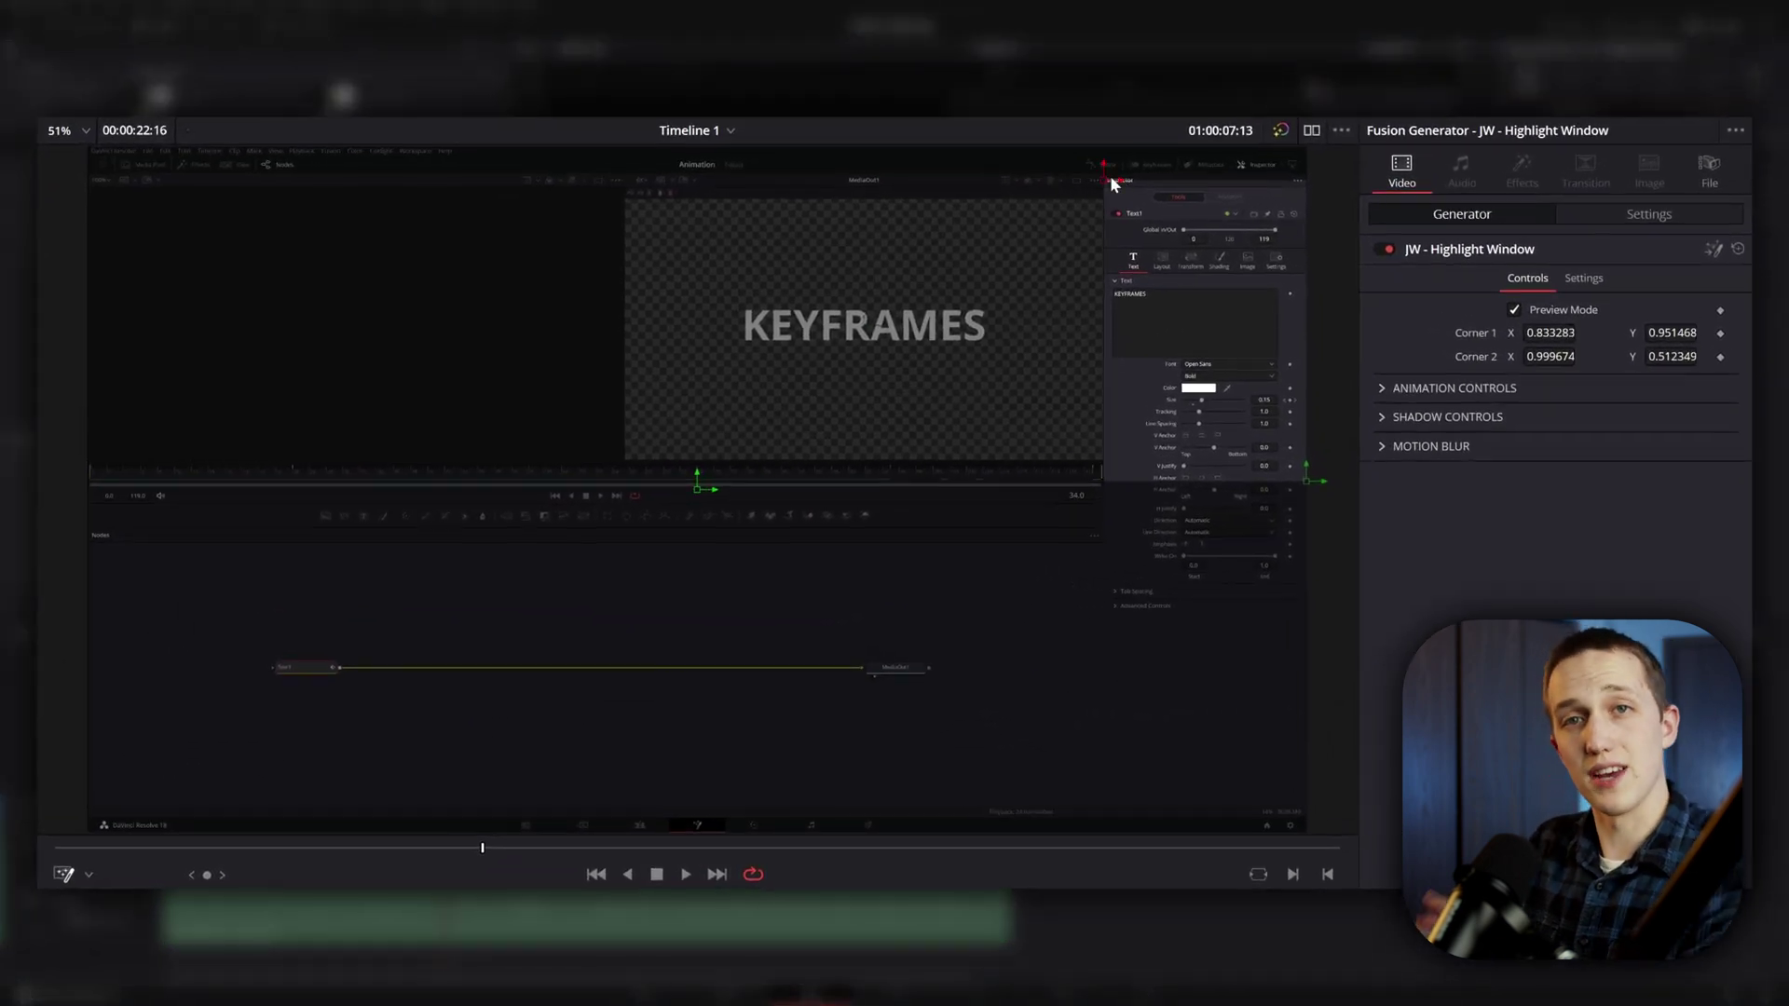
{"action": "scroll", "coordinate": [835, 662], "scroll_direction": "up", "scroll_amount": 2}
{"action": "left_click_drag", "start_coordinate": [882, 719], "coordinate": [823, 596]}
{"action": "scroll", "coordinate": [1251, 352], "scroll_direction": "down", "scroll_amount": 3}
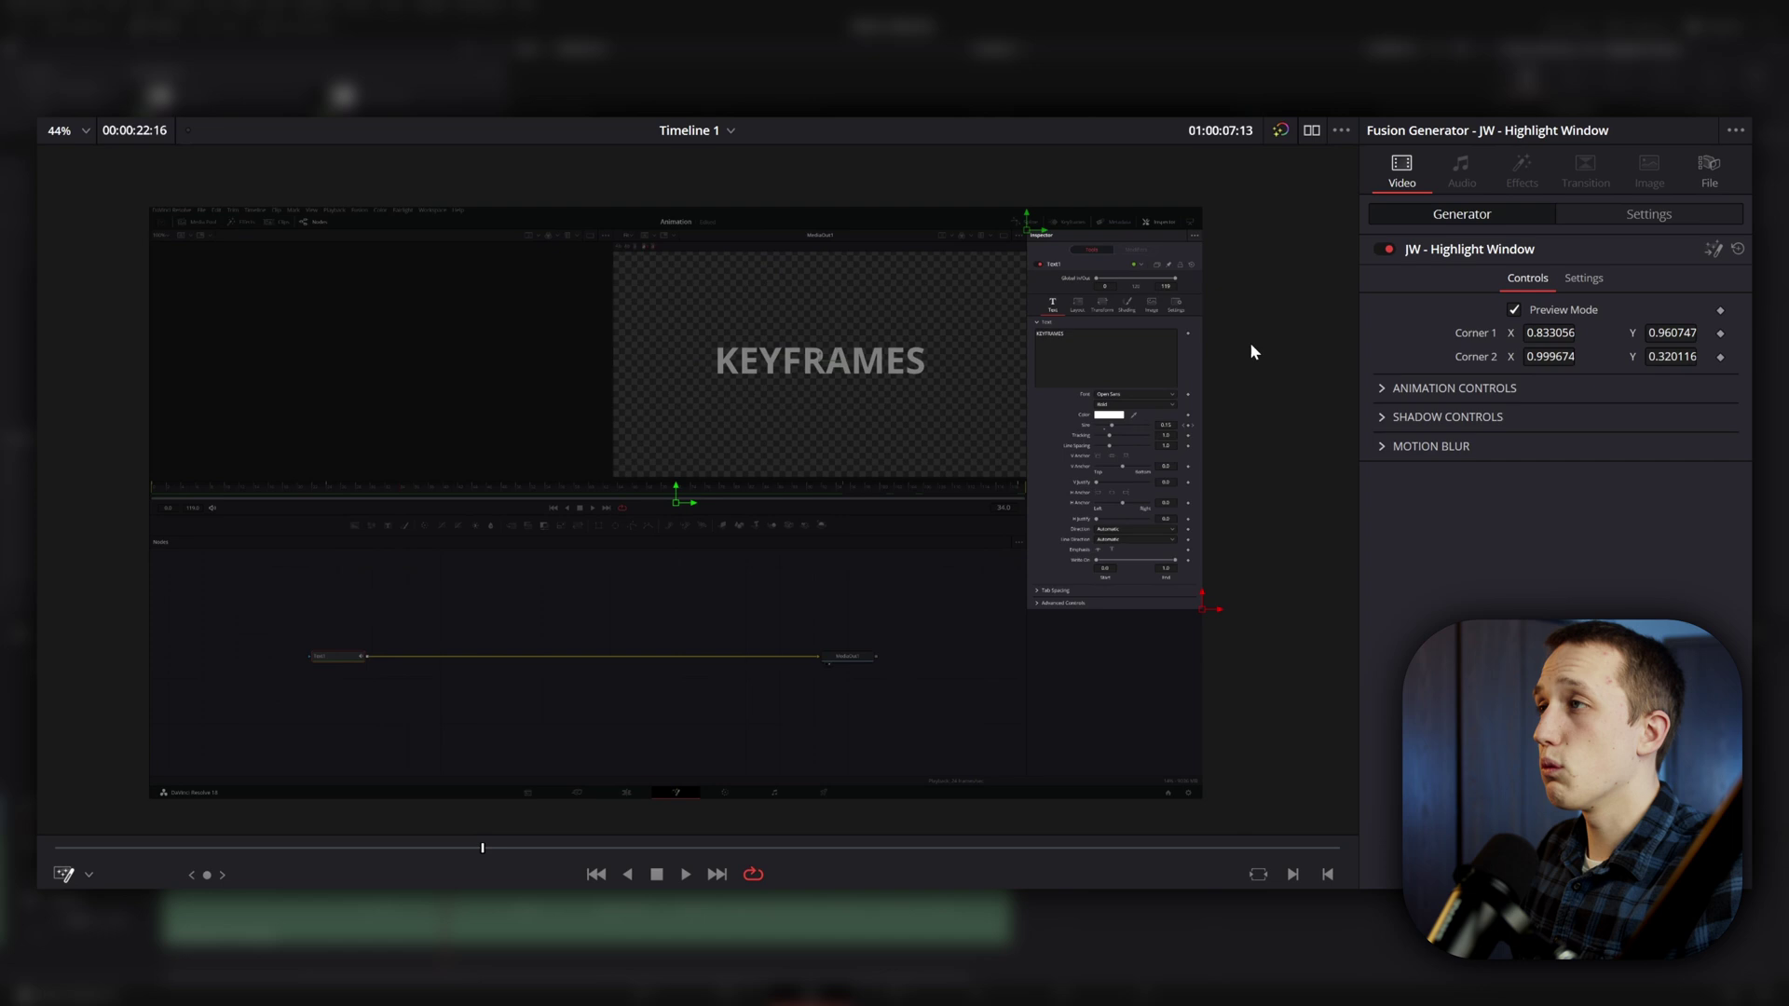
{"action": "left_click", "coordinate": [1557, 315]}
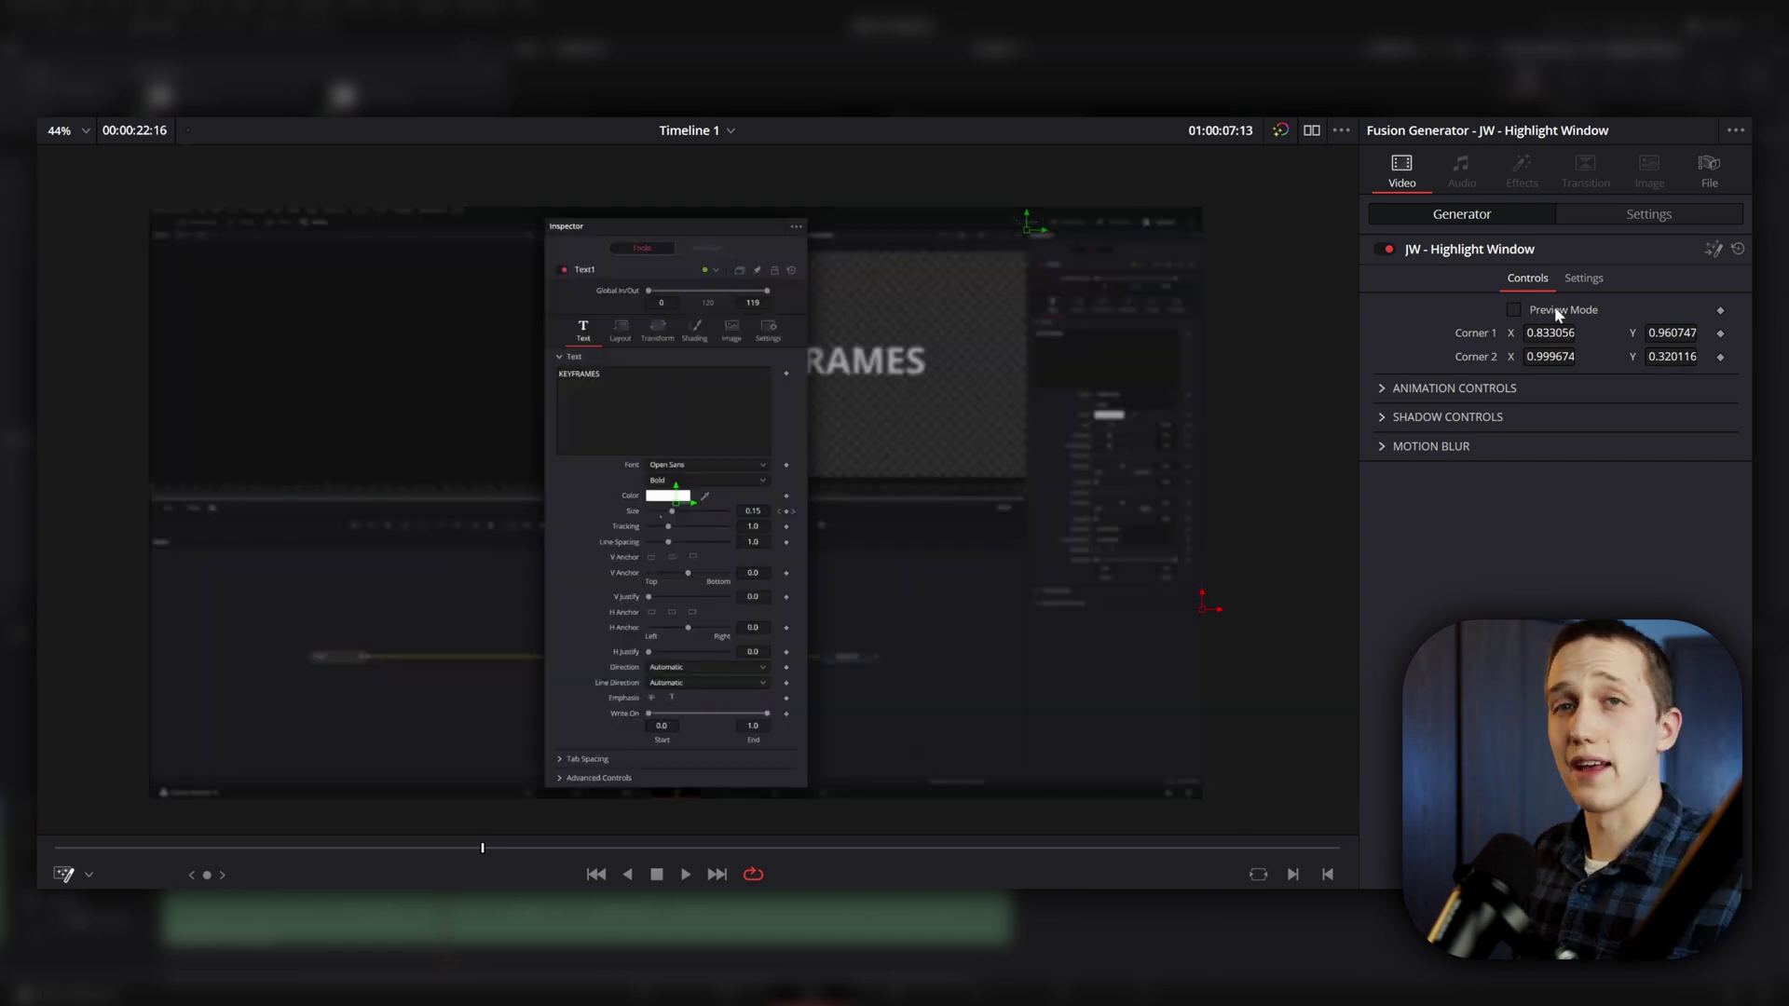
Set Animation to Focus, keep Gain on after toggling it, and enable Saturation
{"action": "key", "text": "Up"}
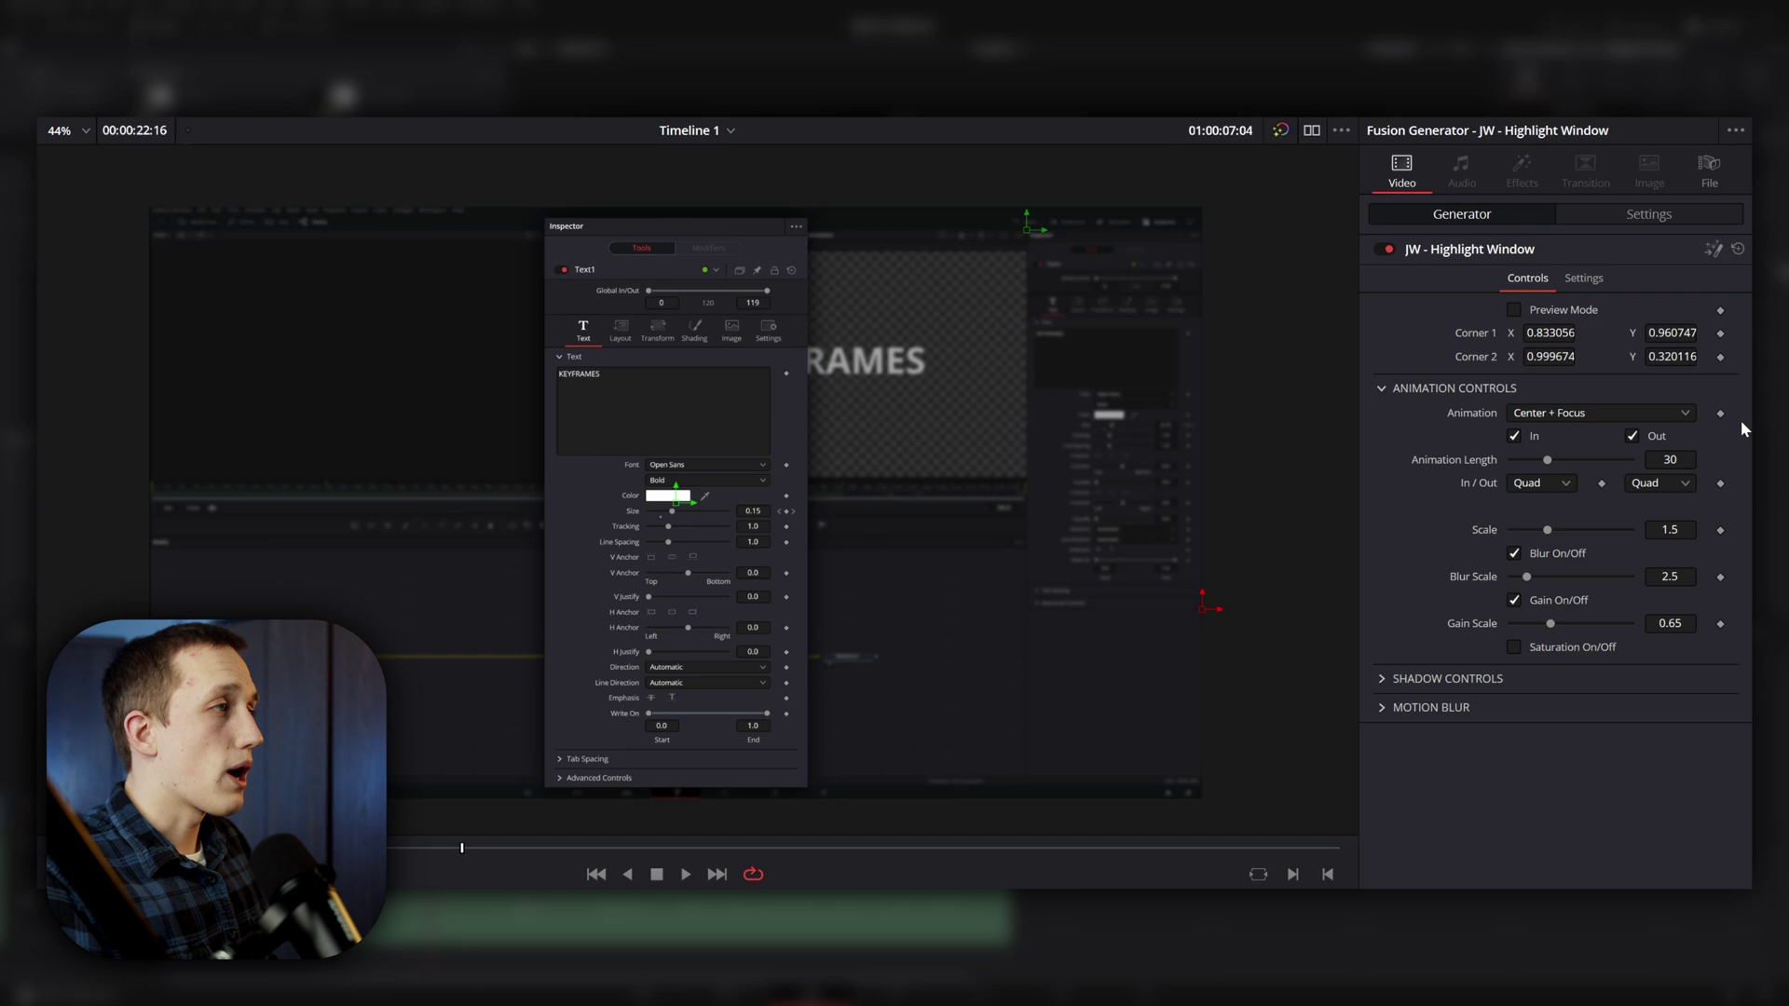
{"action": "left_click", "coordinate": [1682, 413]}
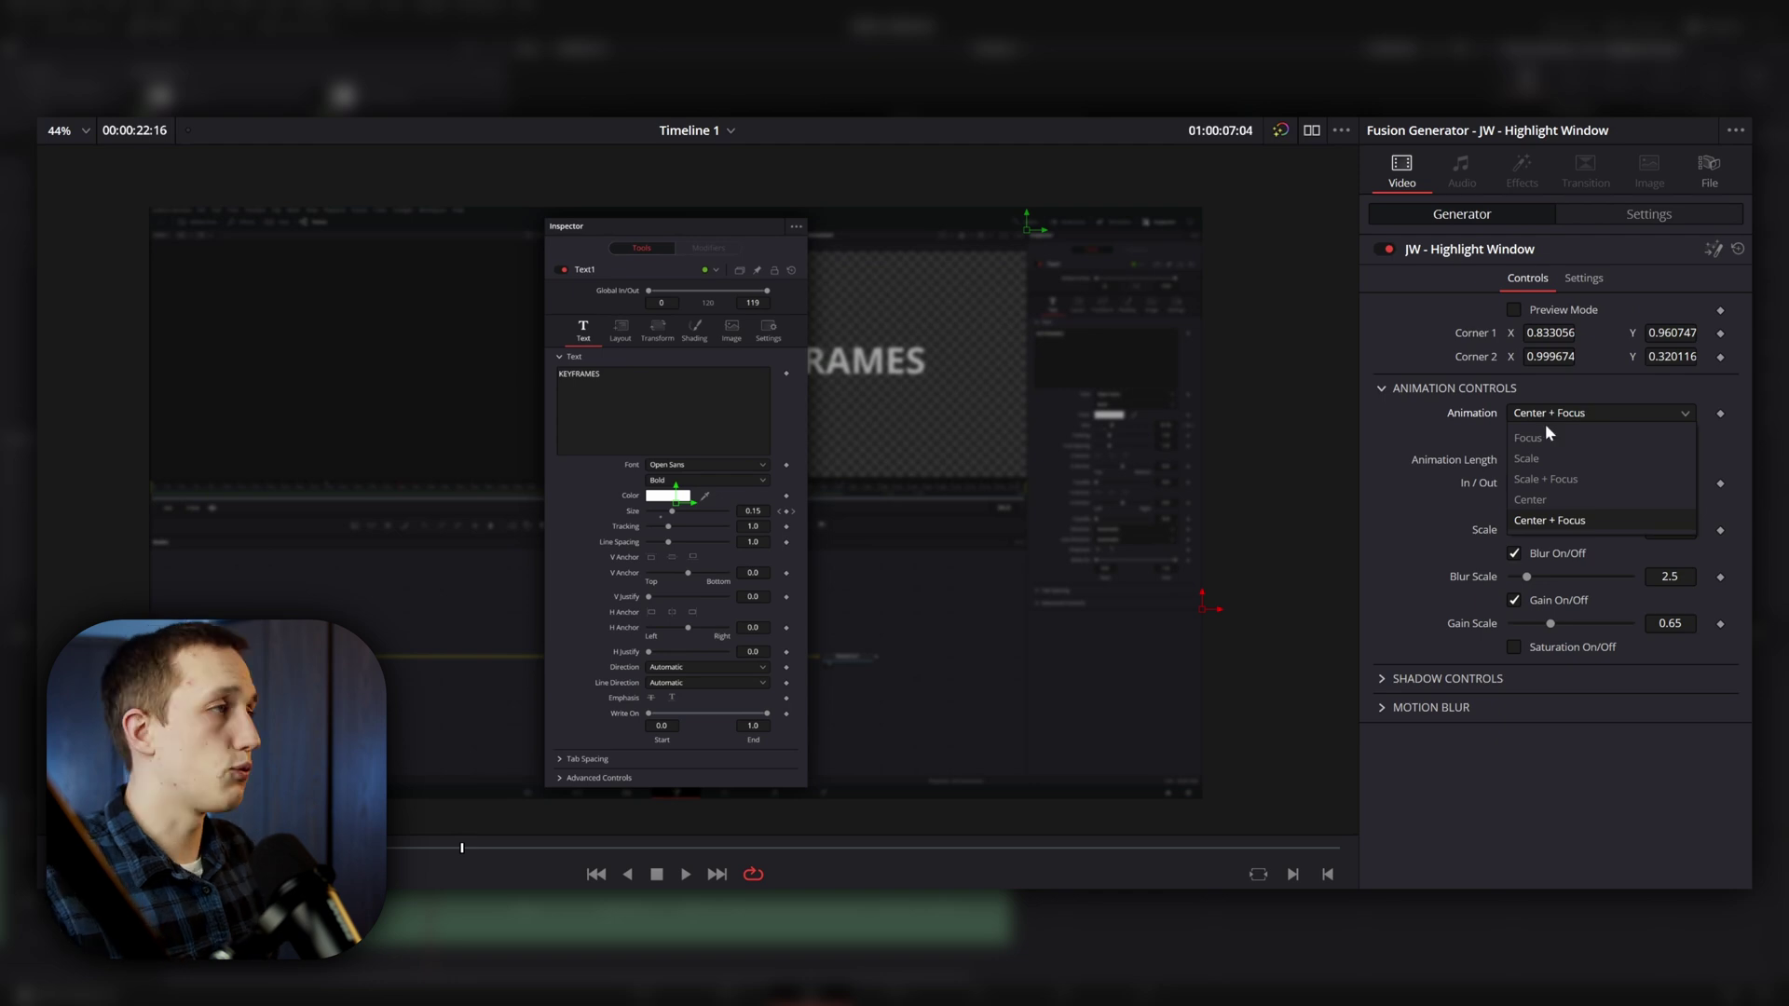
{"action": "left_click", "coordinate": [1522, 436]}
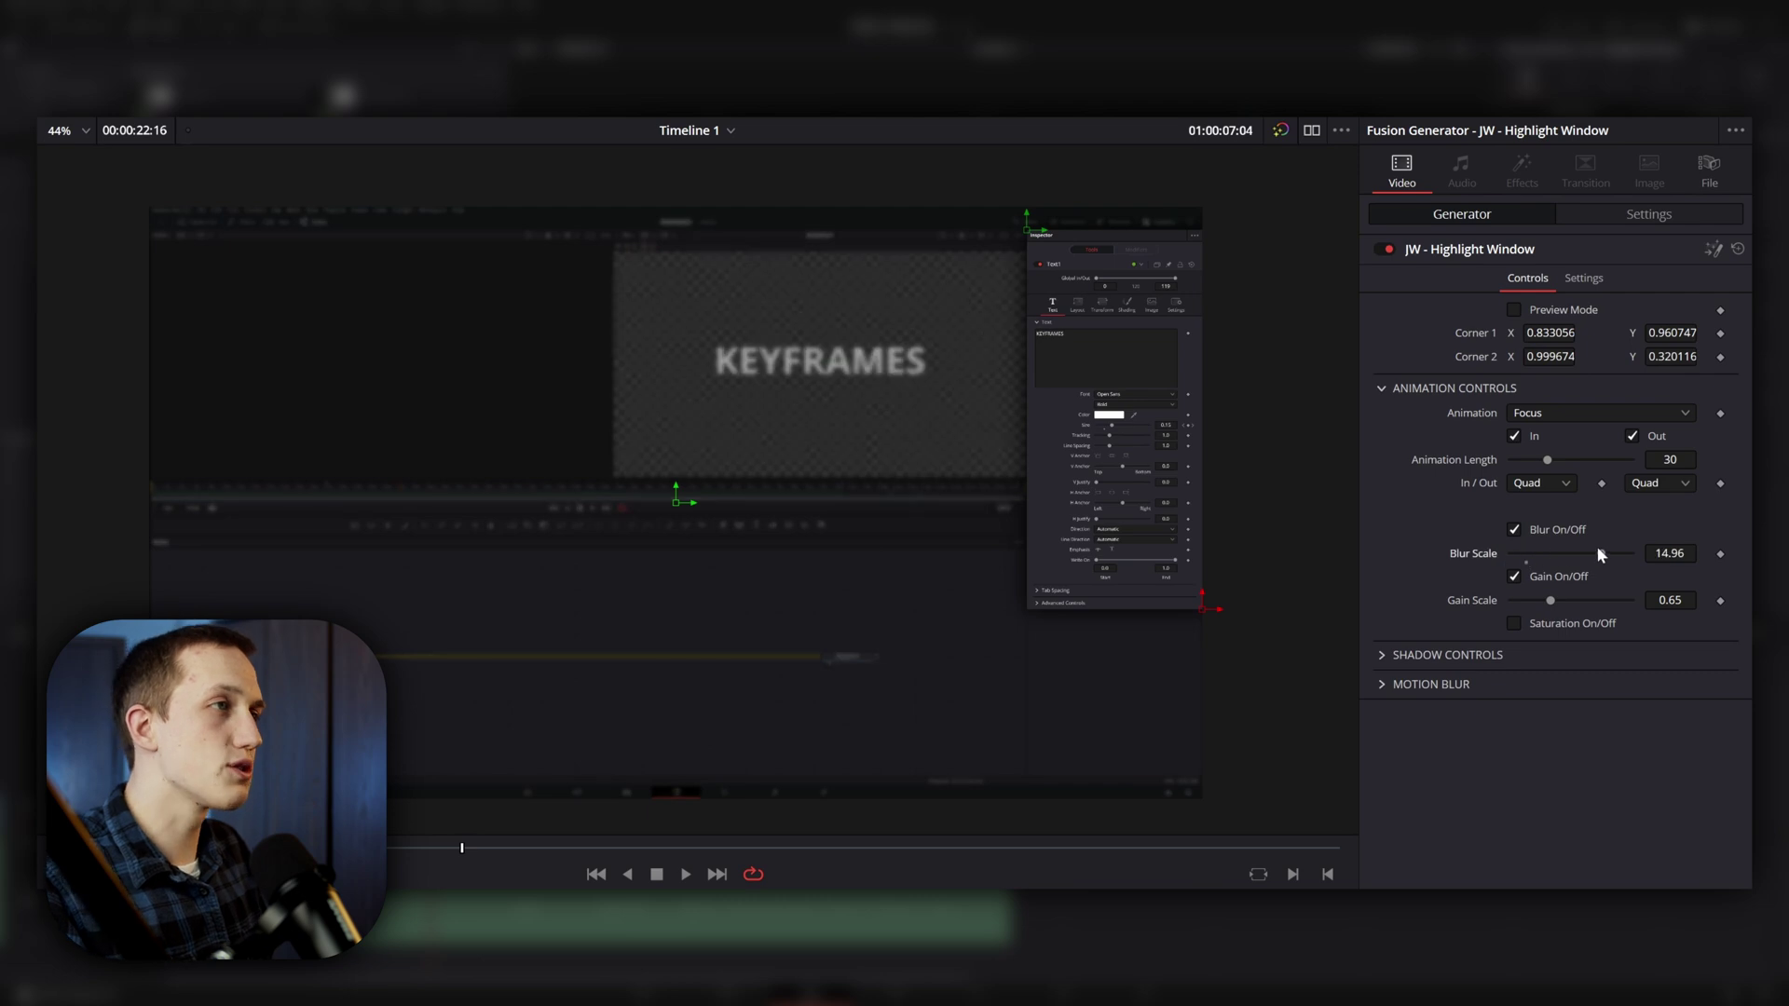
{"action": "left_click", "coordinate": [1548, 579]}
{"action": "left_click", "coordinate": [1547, 577]}
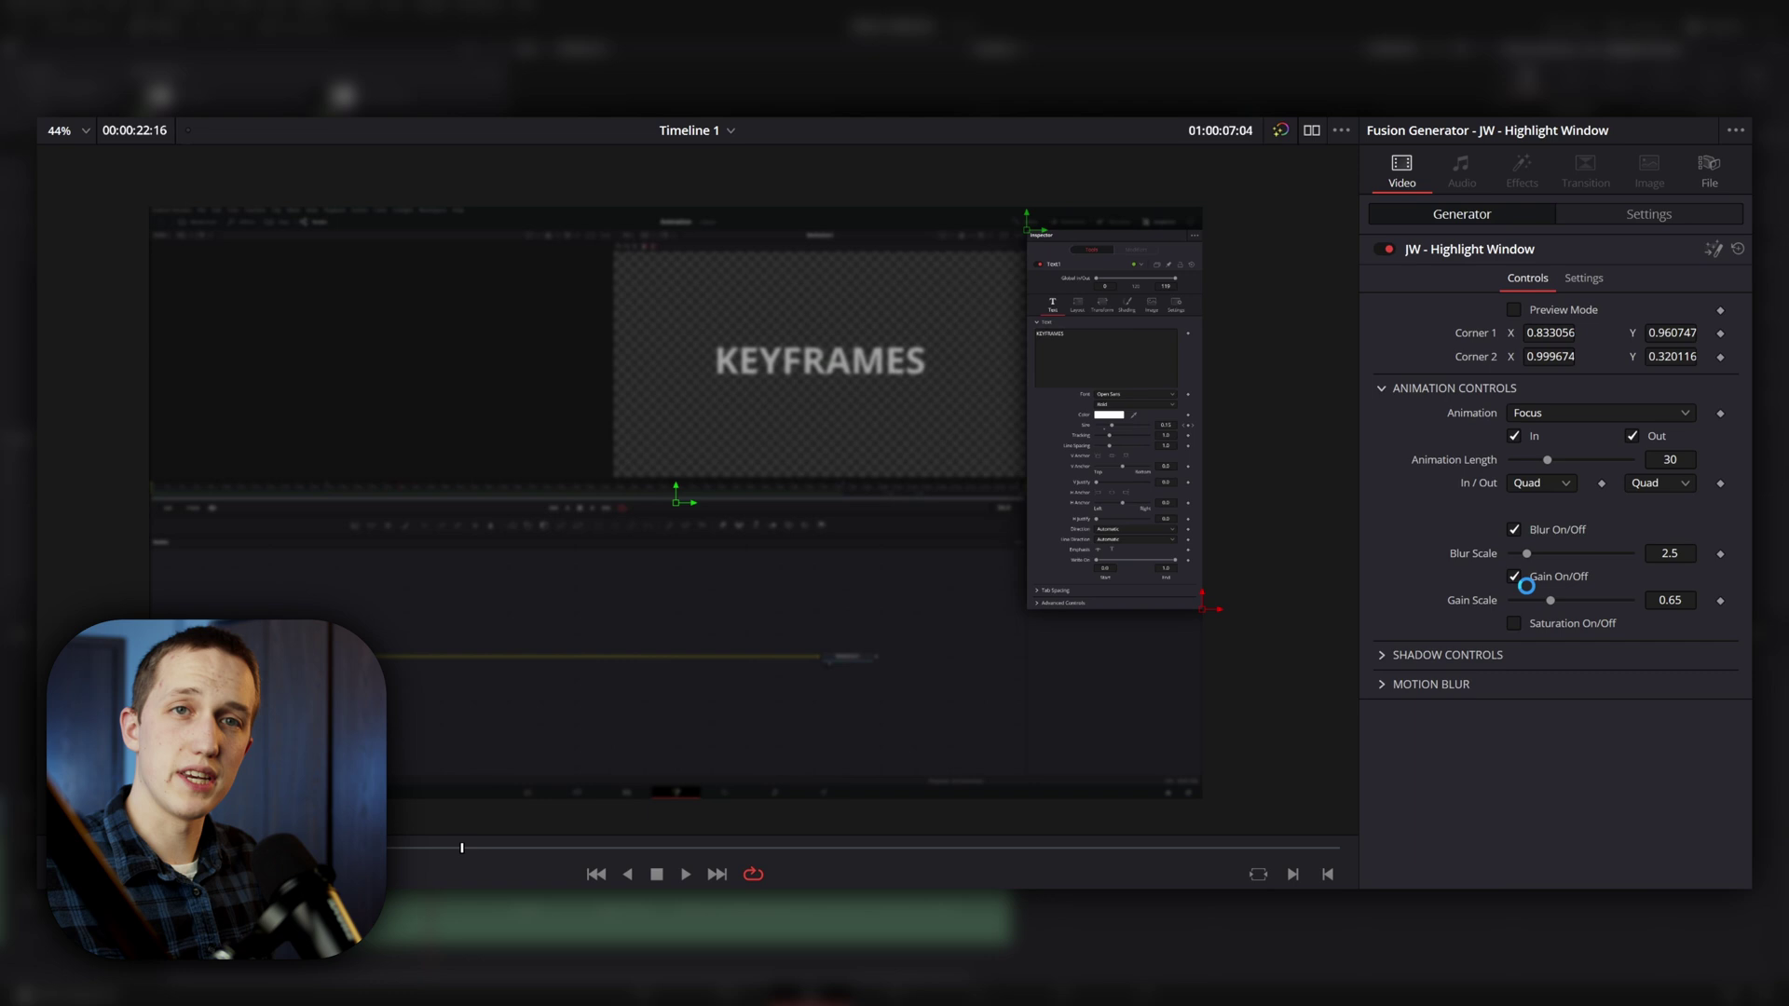
{"action": "left_click", "coordinate": [1561, 626]}
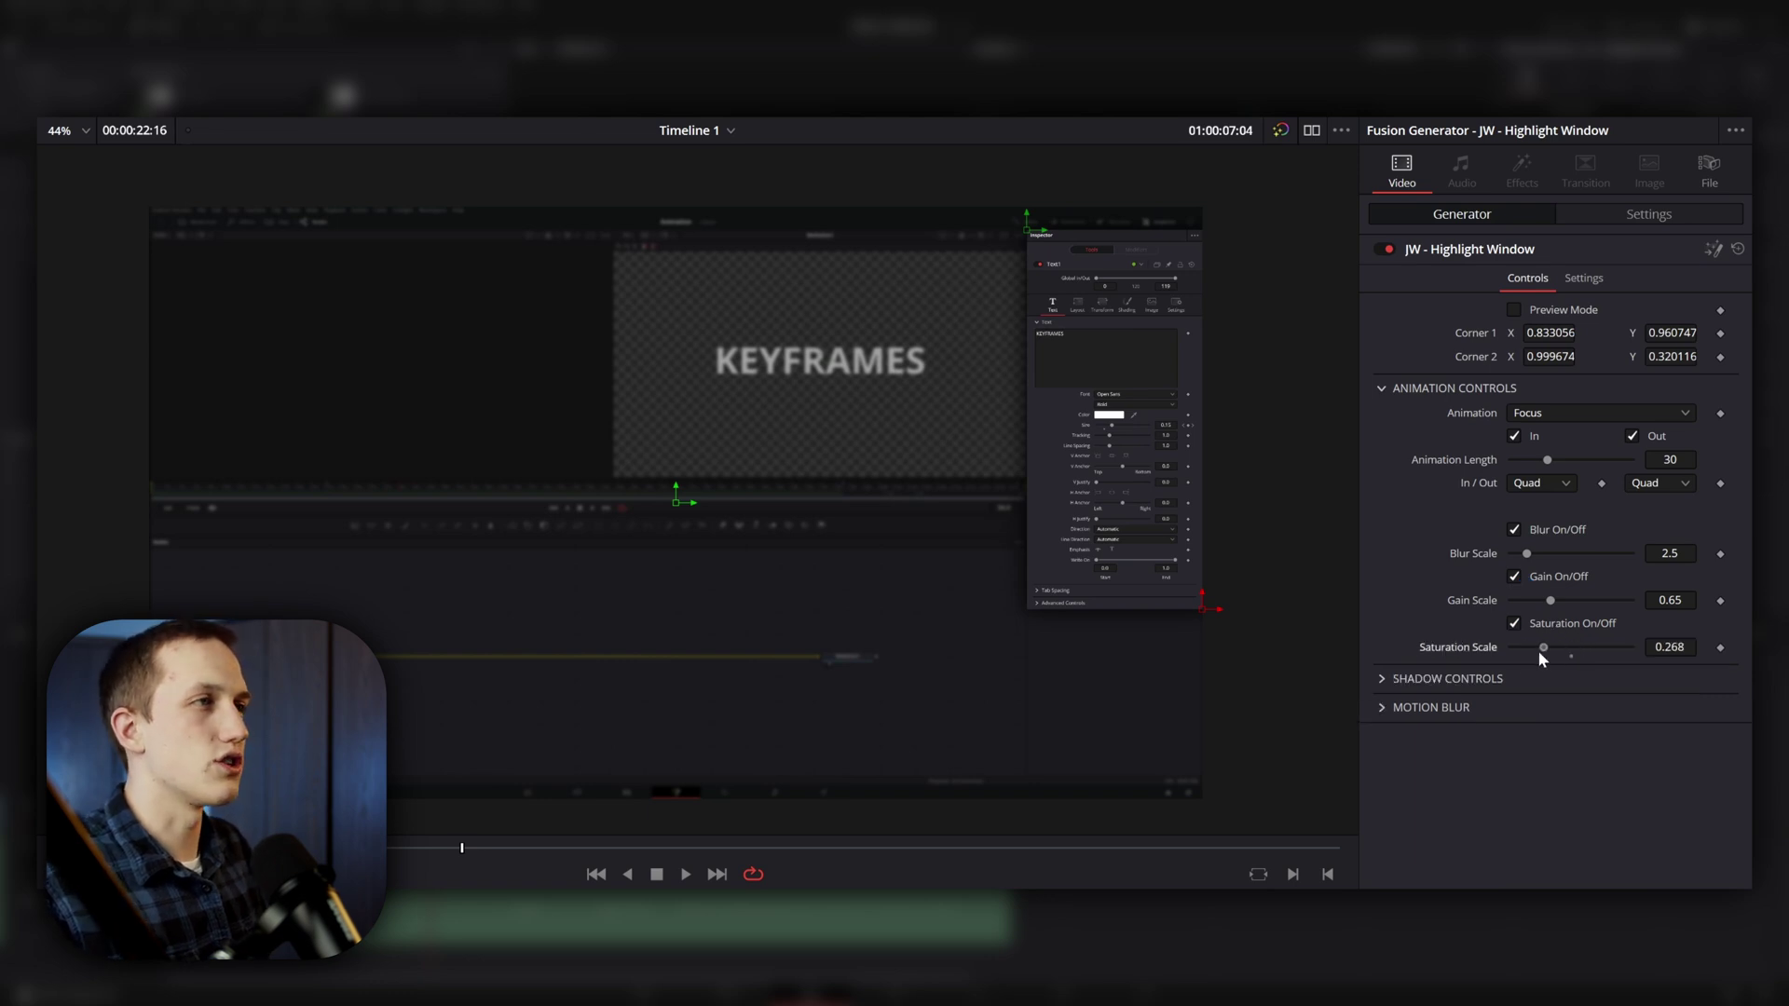
Reset Saturation Scale to 0.5, switch Animation to Scale, and lower Scale to about 1.336
{"action": "double_click", "coordinate": [1485, 658]}
{"action": "left_click", "coordinate": [1573, 412]}
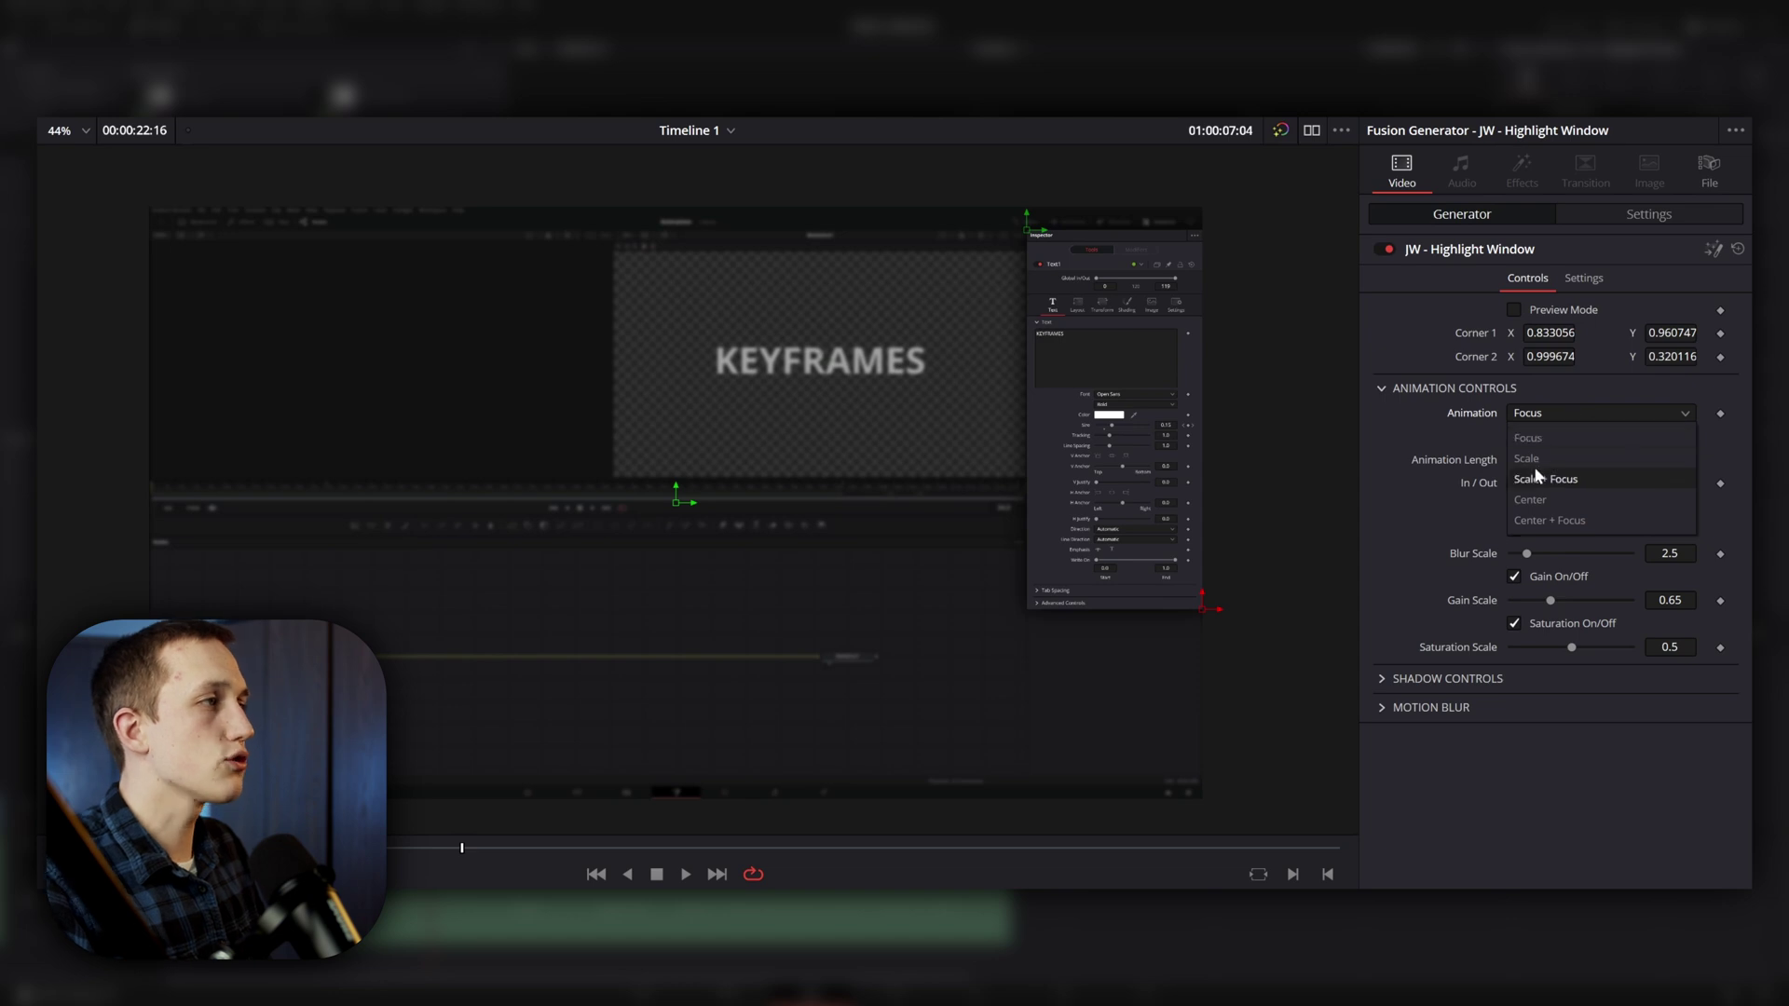
{"action": "left_click", "coordinate": [1584, 459]}
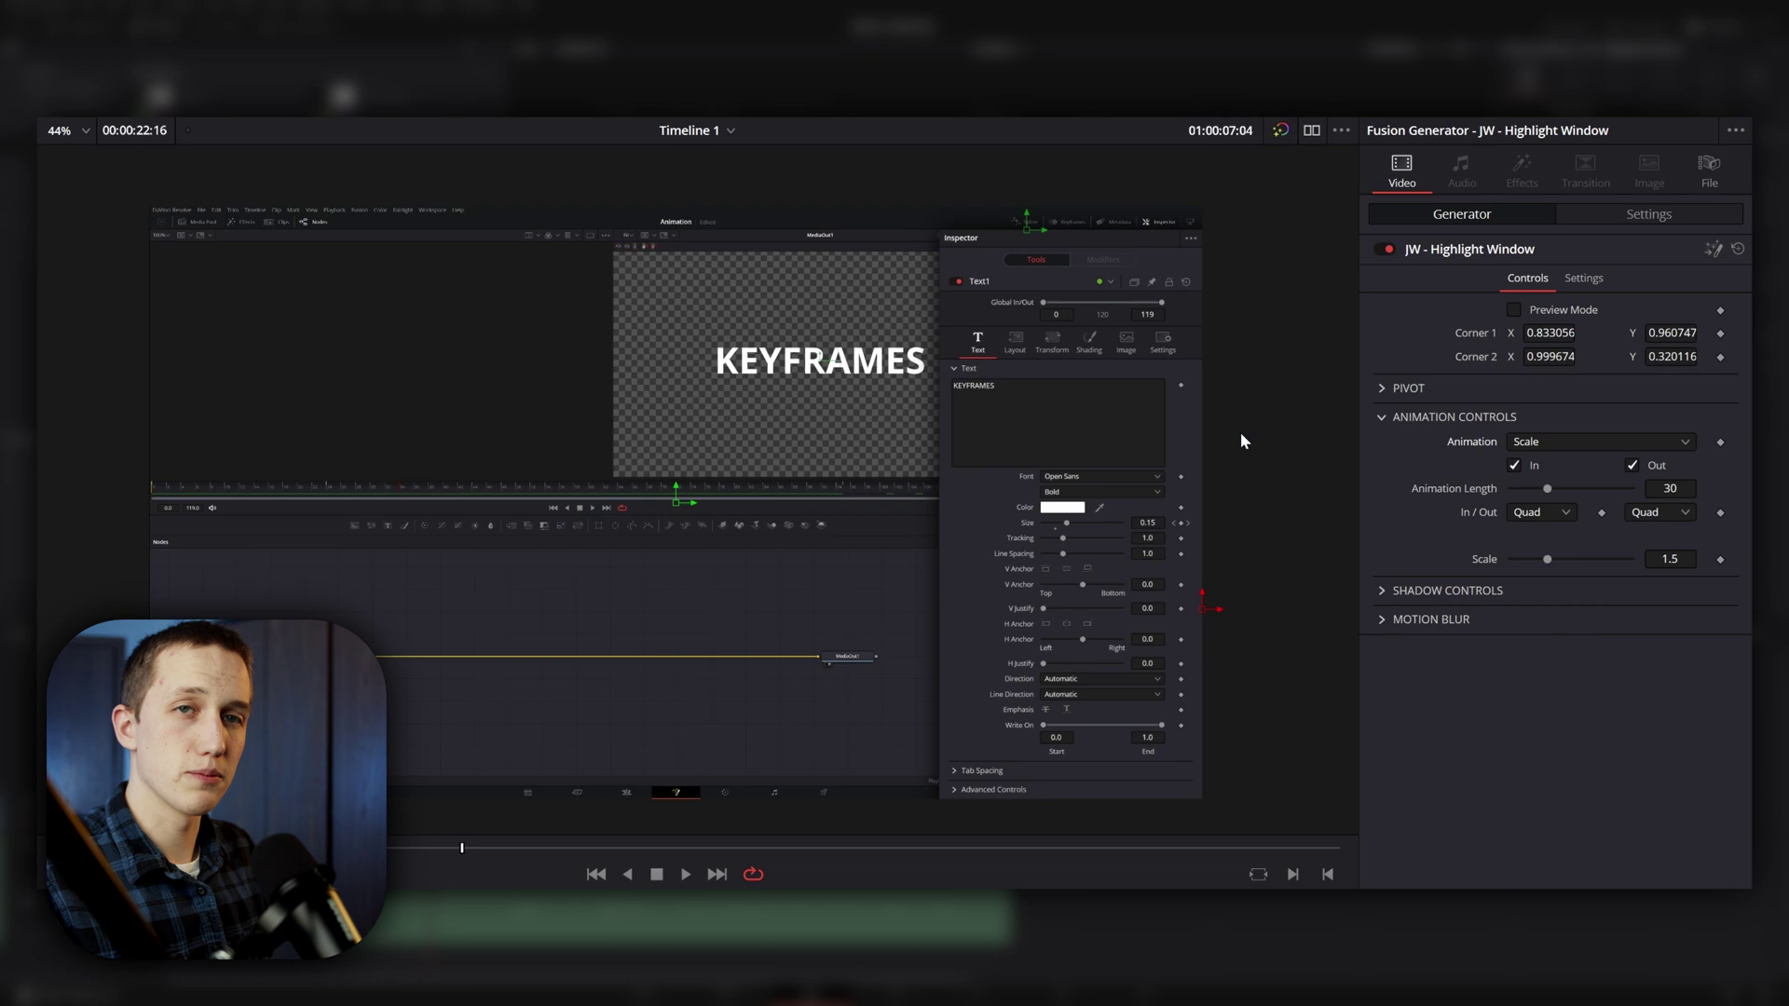
{"action": "left_click_drag", "start_coordinate": [1670, 559], "coordinate": [1656, 559]}
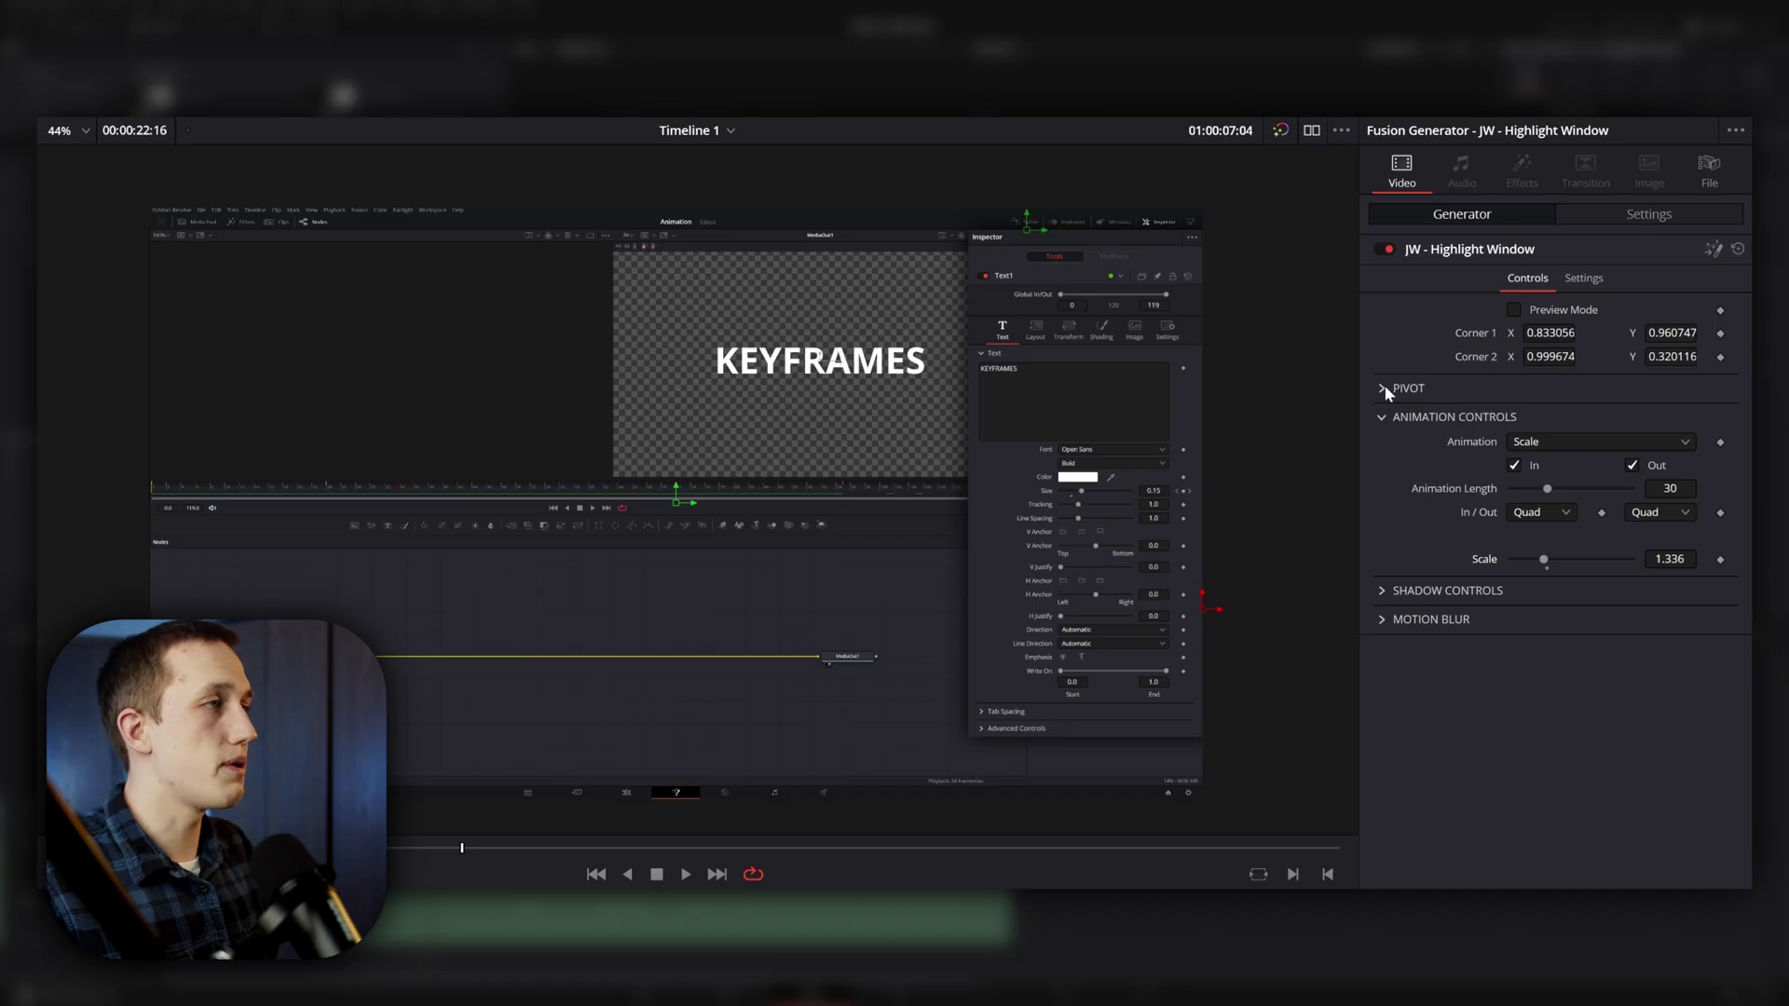
Try the pivot at Right, Top Left, then Custom, dragging the custom pivot toward the upper right
{"action": "left_click", "coordinate": [1386, 389]}
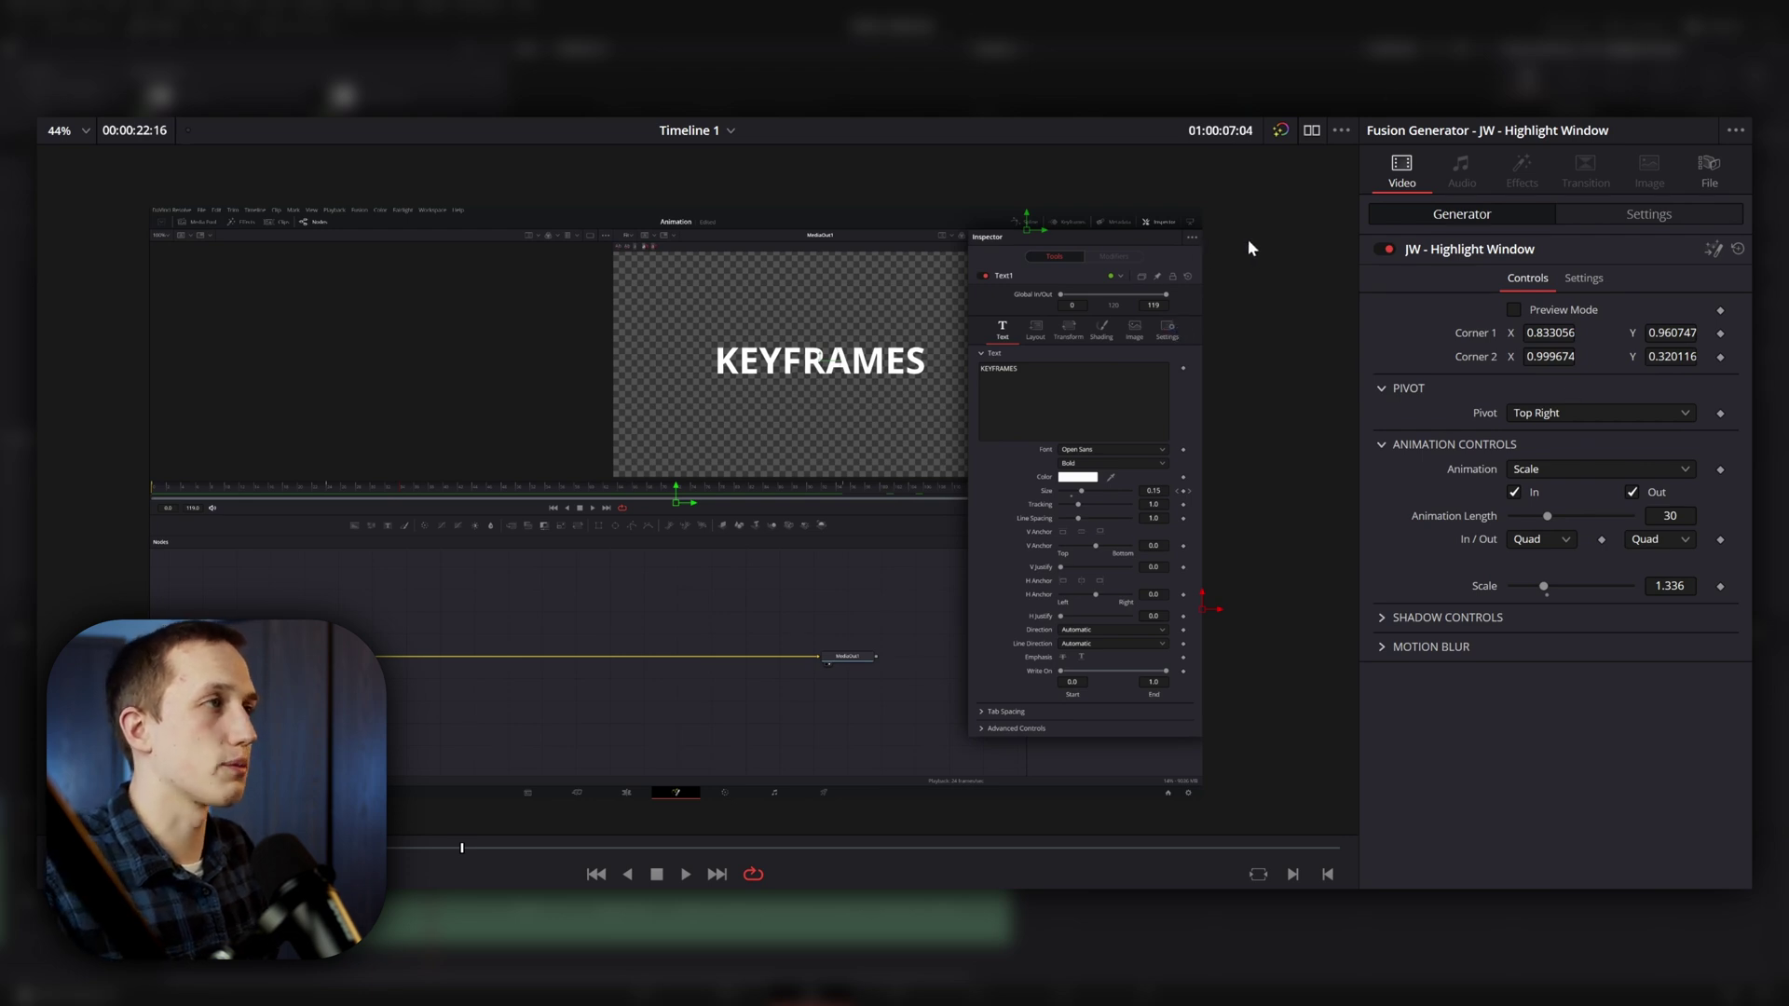
{"action": "left_click", "coordinate": [1595, 406]}
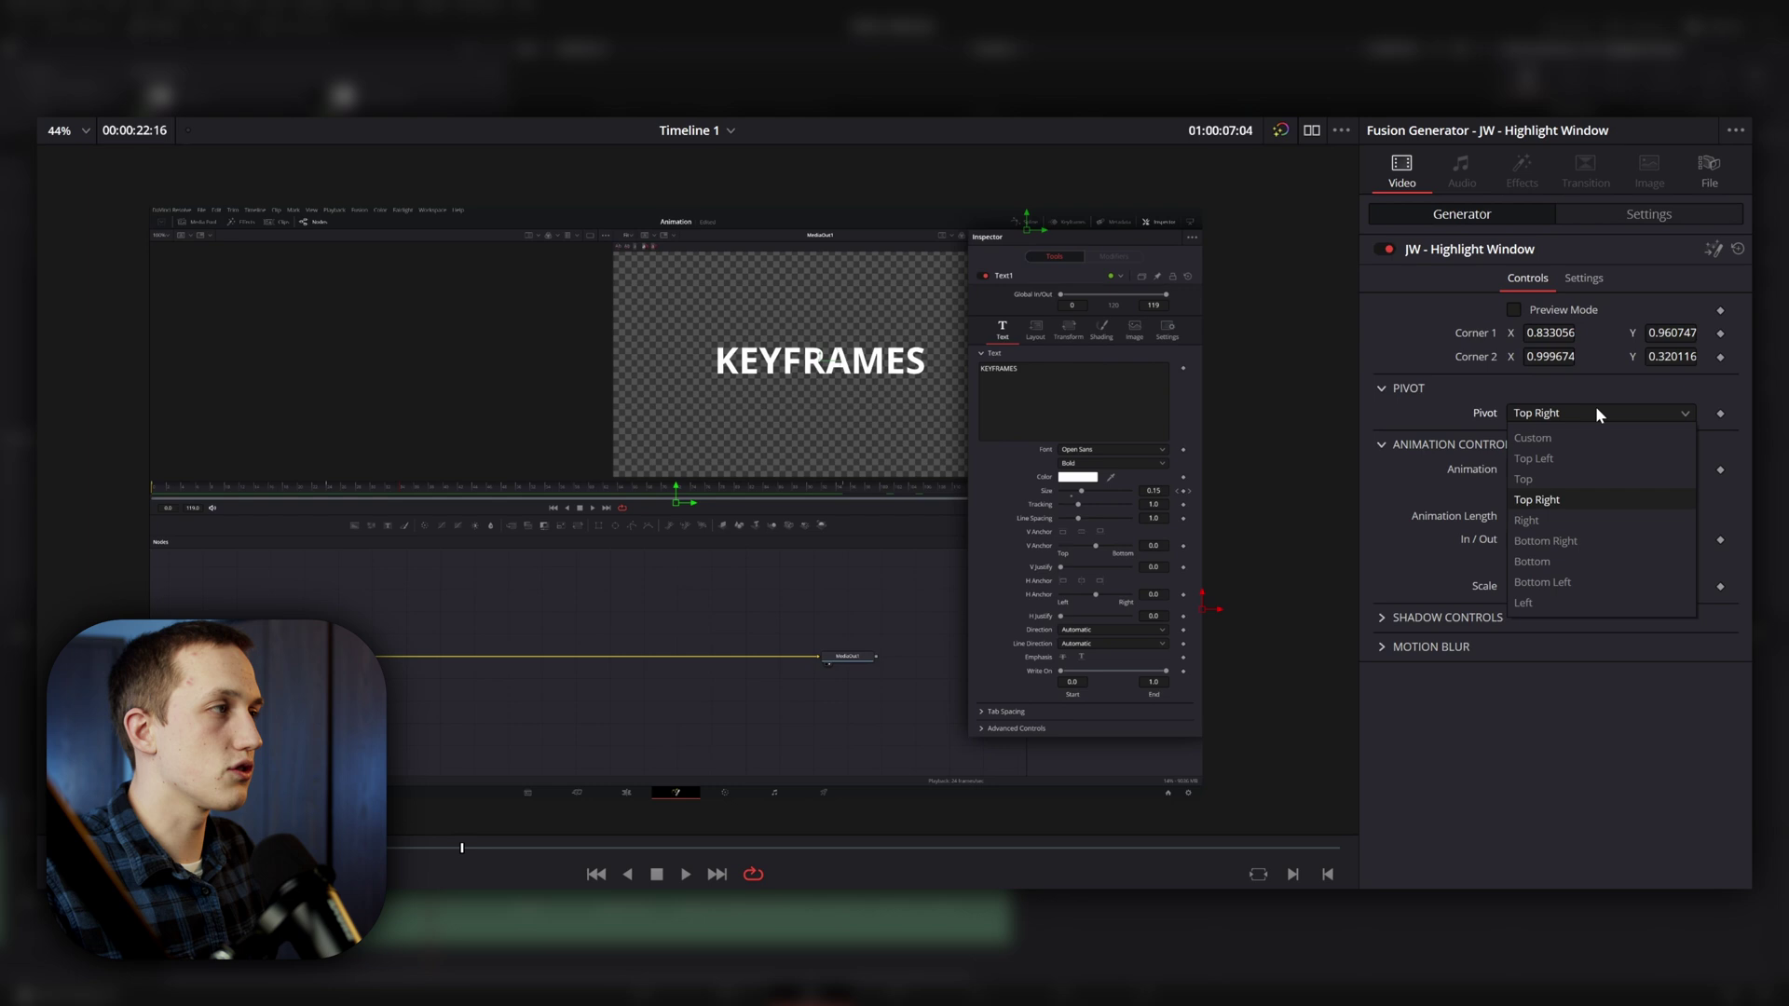
{"action": "left_click", "coordinate": [1560, 519]}
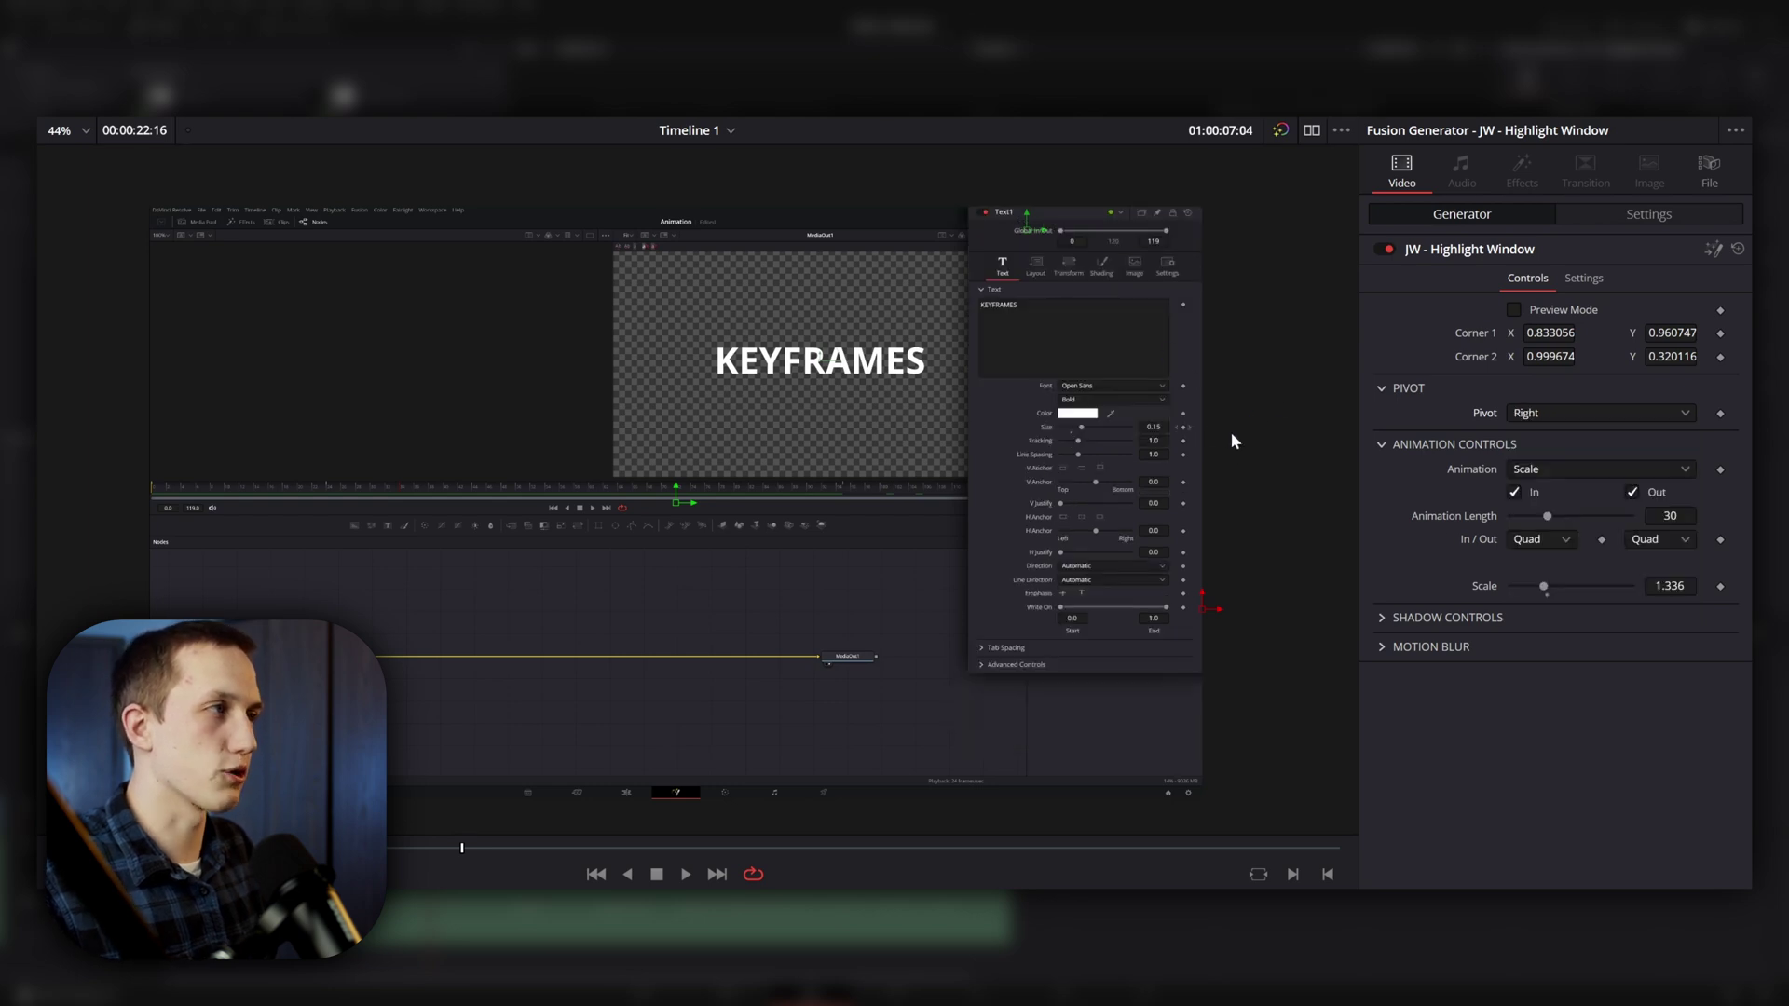
{"action": "left_click", "coordinate": [1584, 412]}
{"action": "left_click", "coordinate": [1550, 453]}
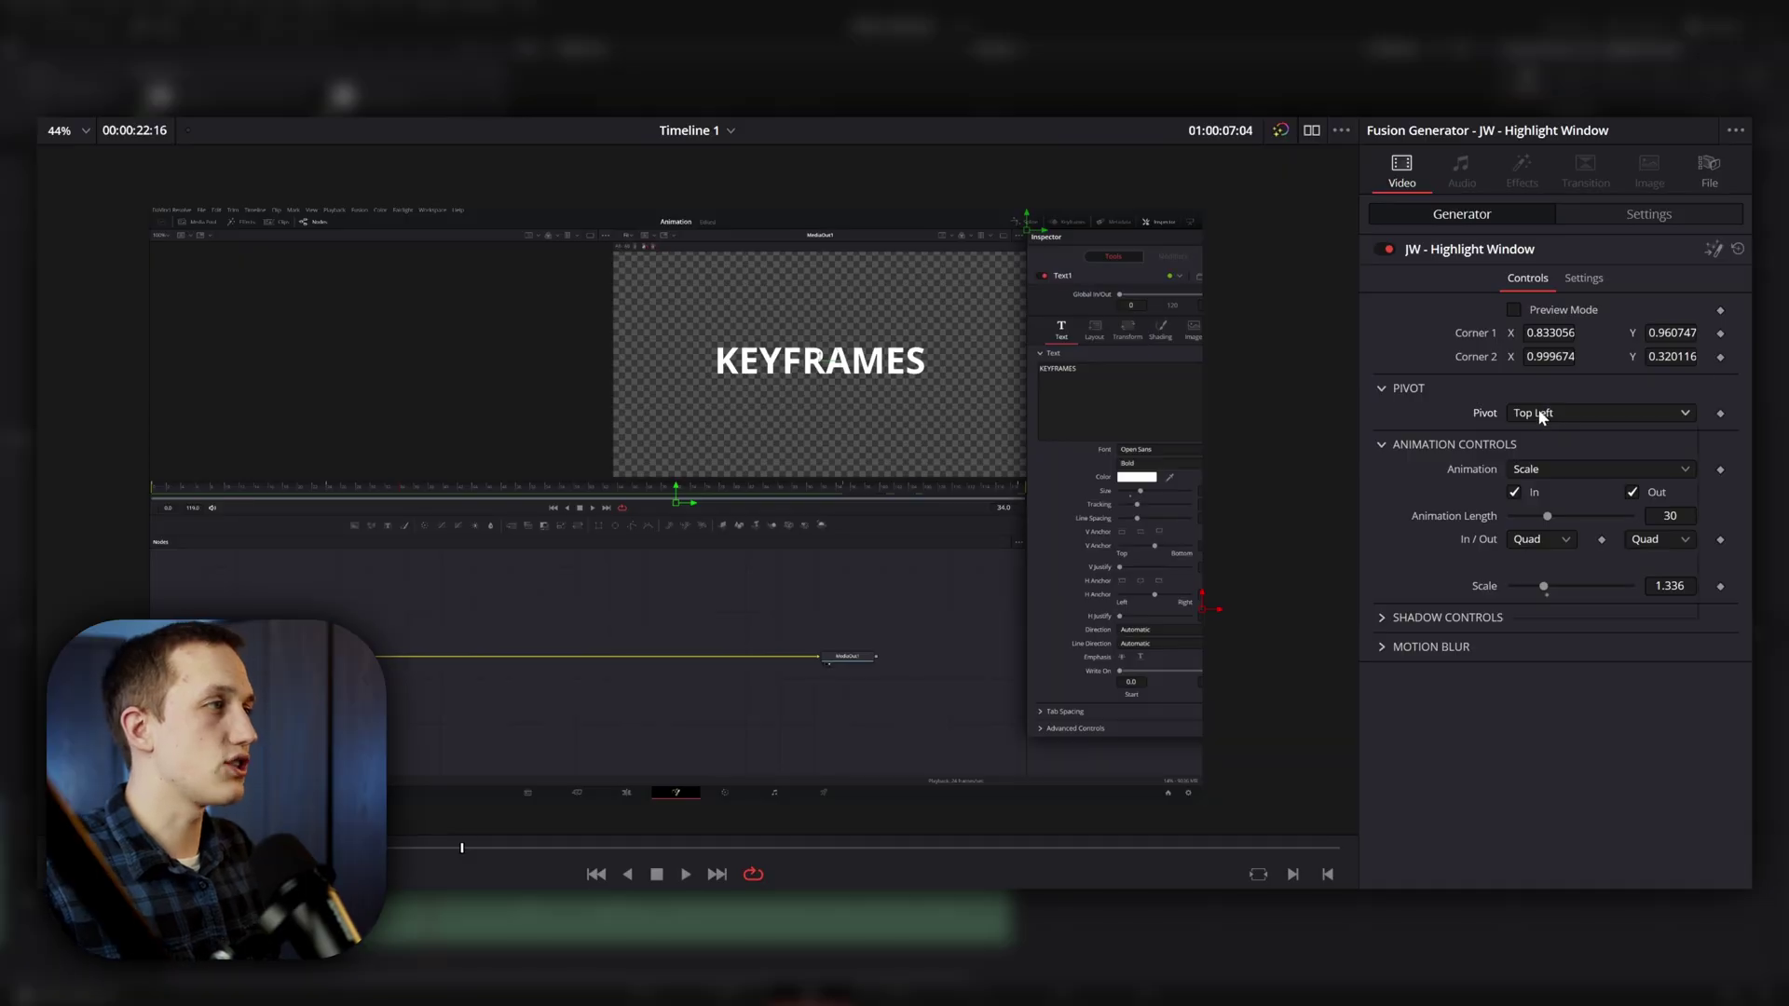
{"action": "left_click", "coordinate": [1537, 411]}
{"action": "left_click", "coordinate": [1537, 434]}
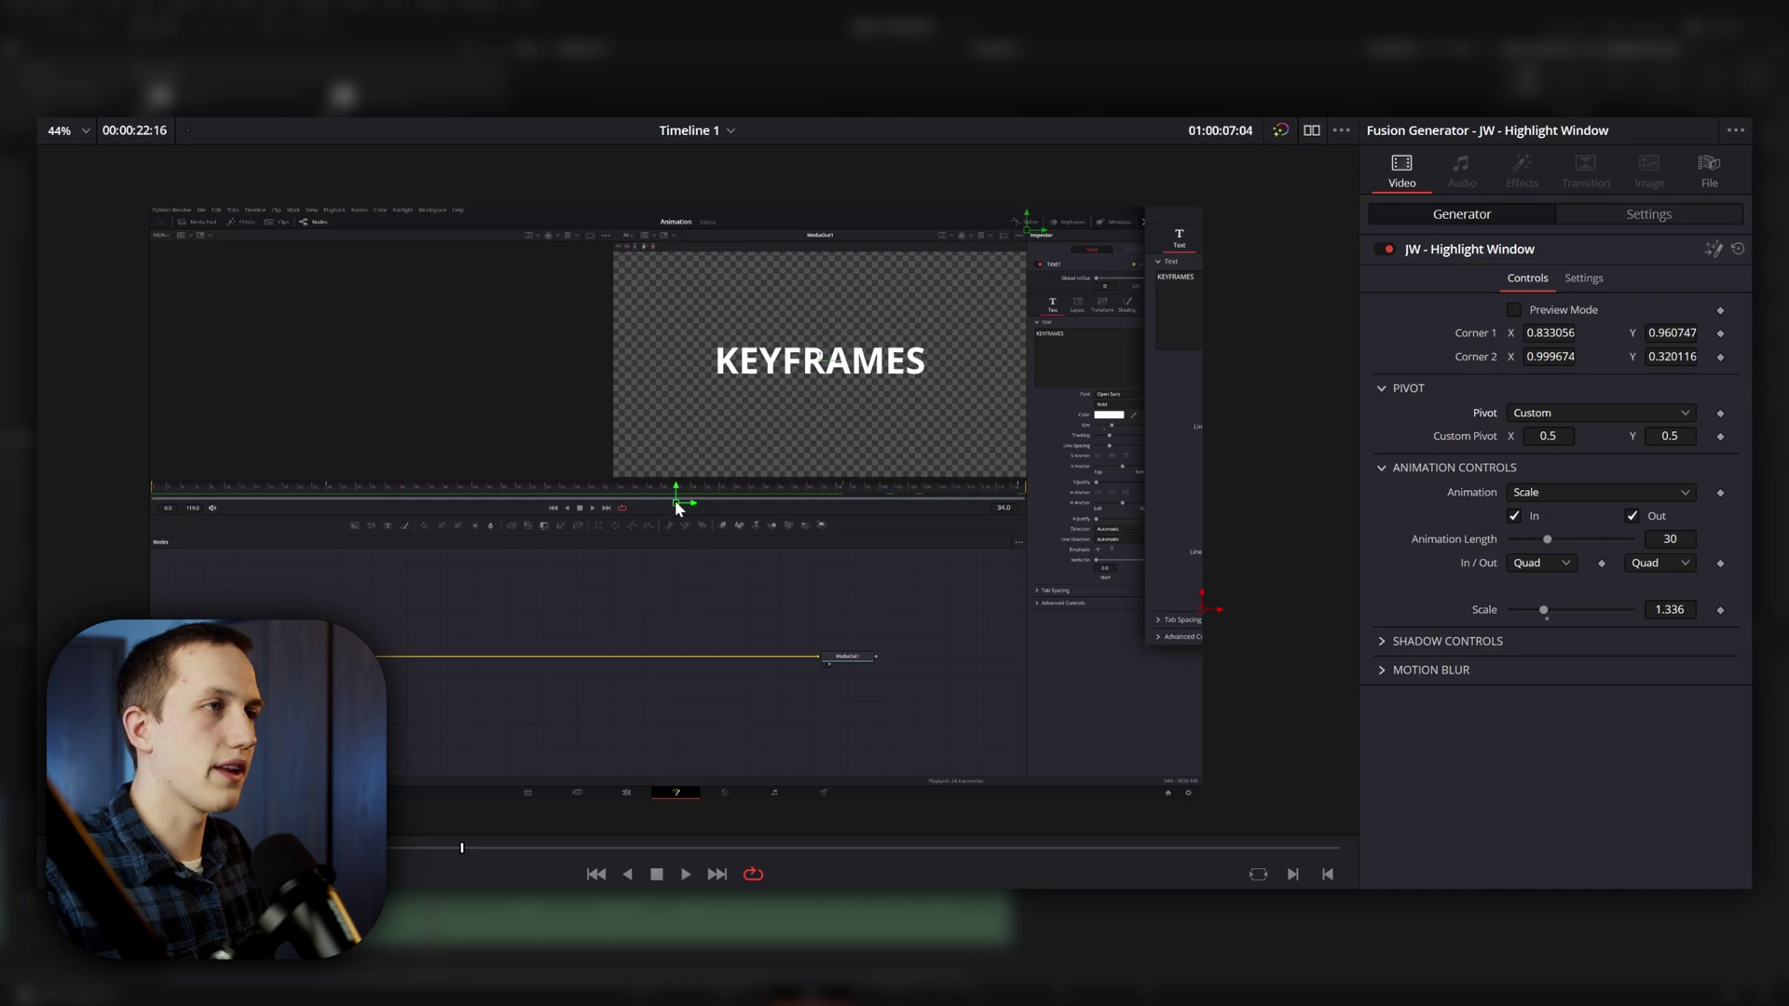
{"action": "left_click_drag", "start_coordinate": [679, 500], "coordinate": [1048, 273]}
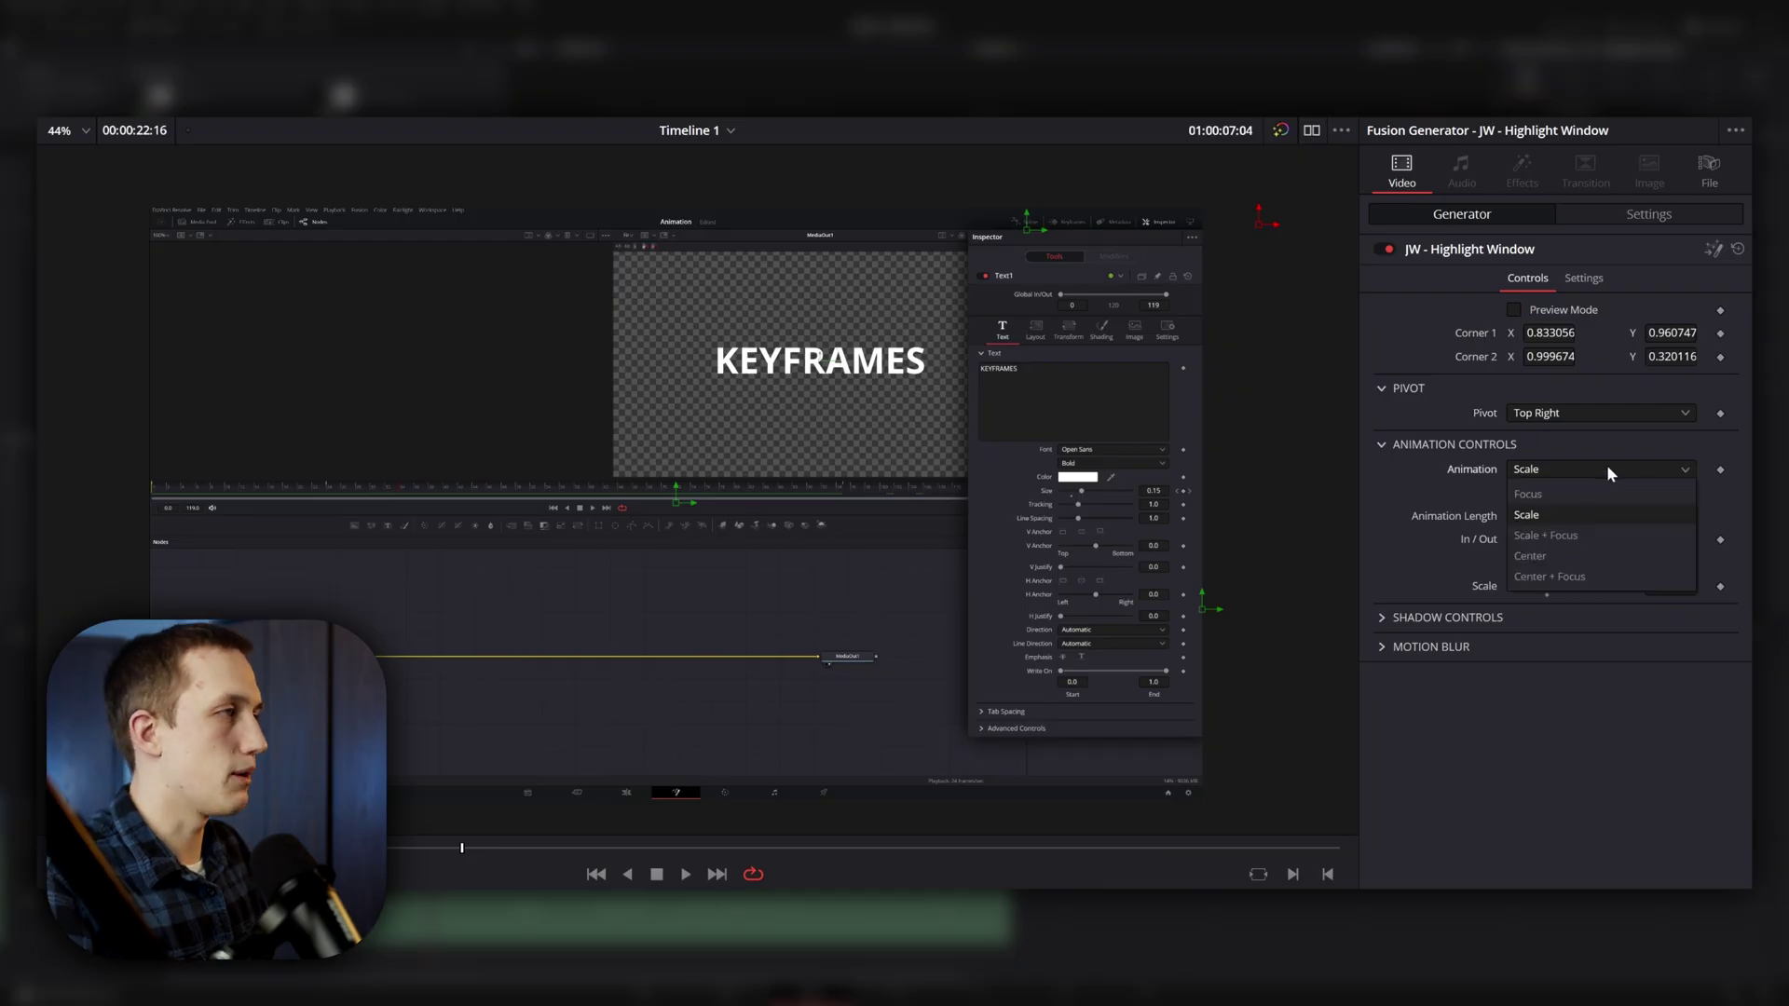
Try the Scale + Focus animation, then switch to Center
{"action": "left_click", "coordinate": [1565, 536]}
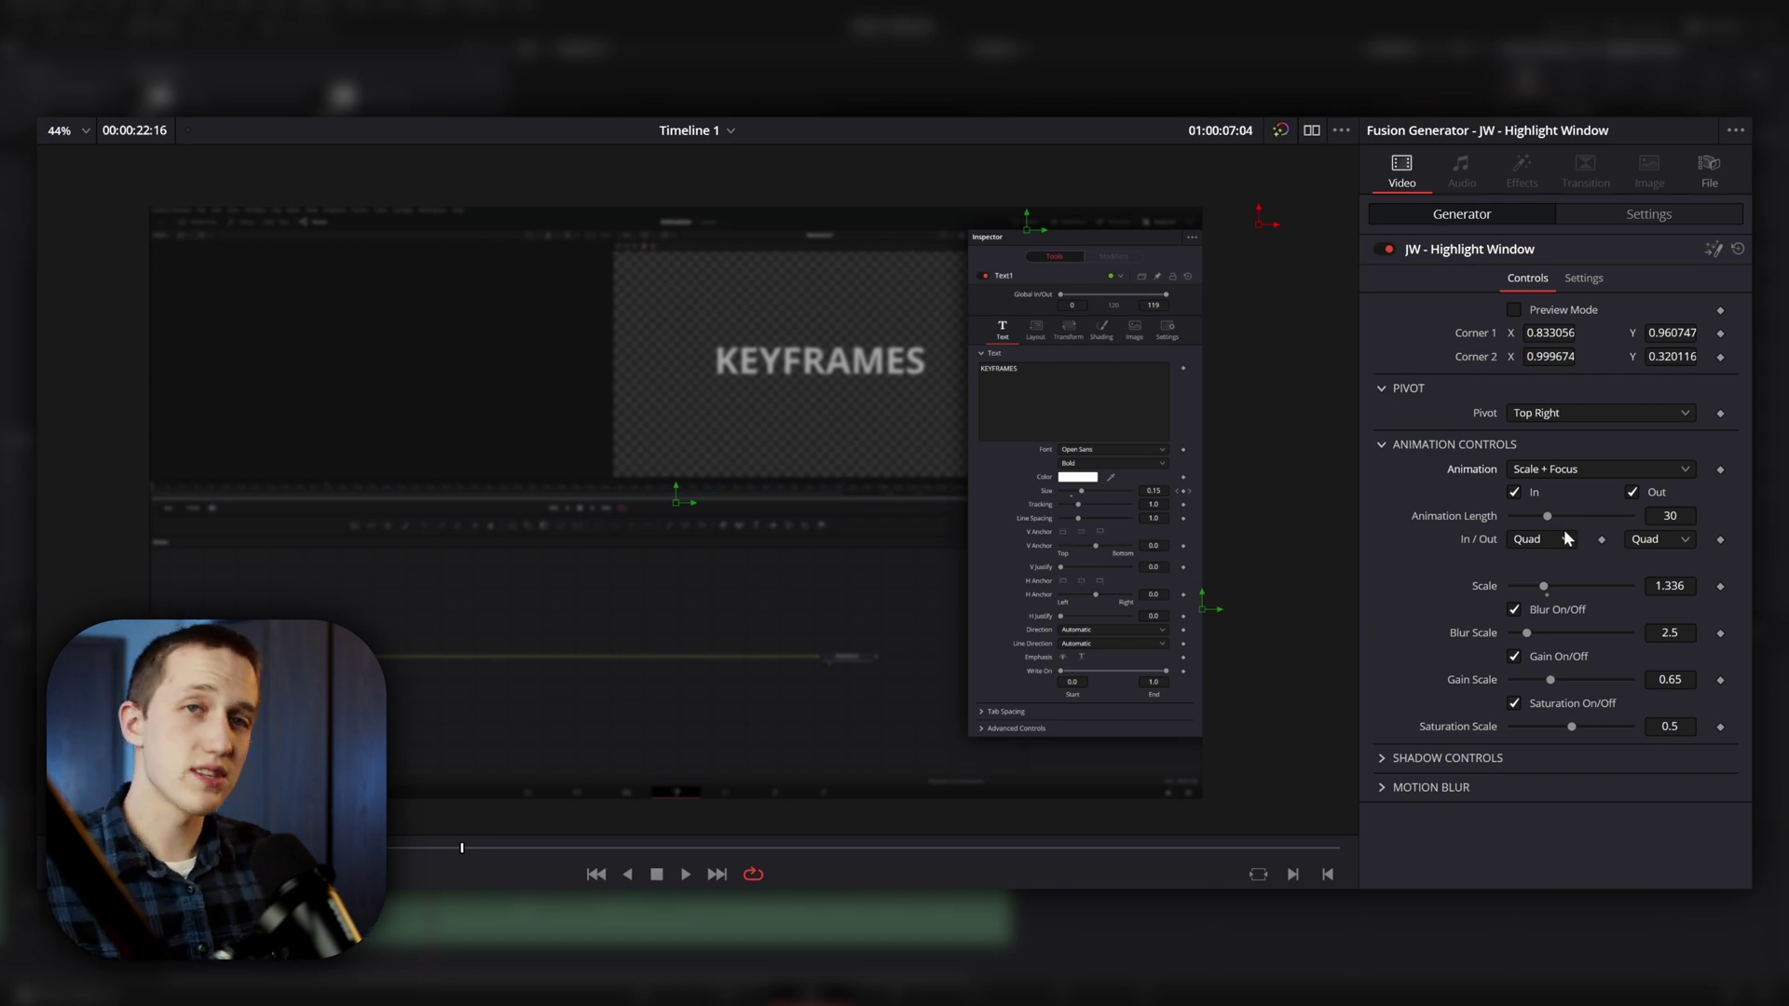
{"action": "left_click", "coordinate": [1575, 541]}
{"action": "left_click", "coordinate": [1580, 549]}
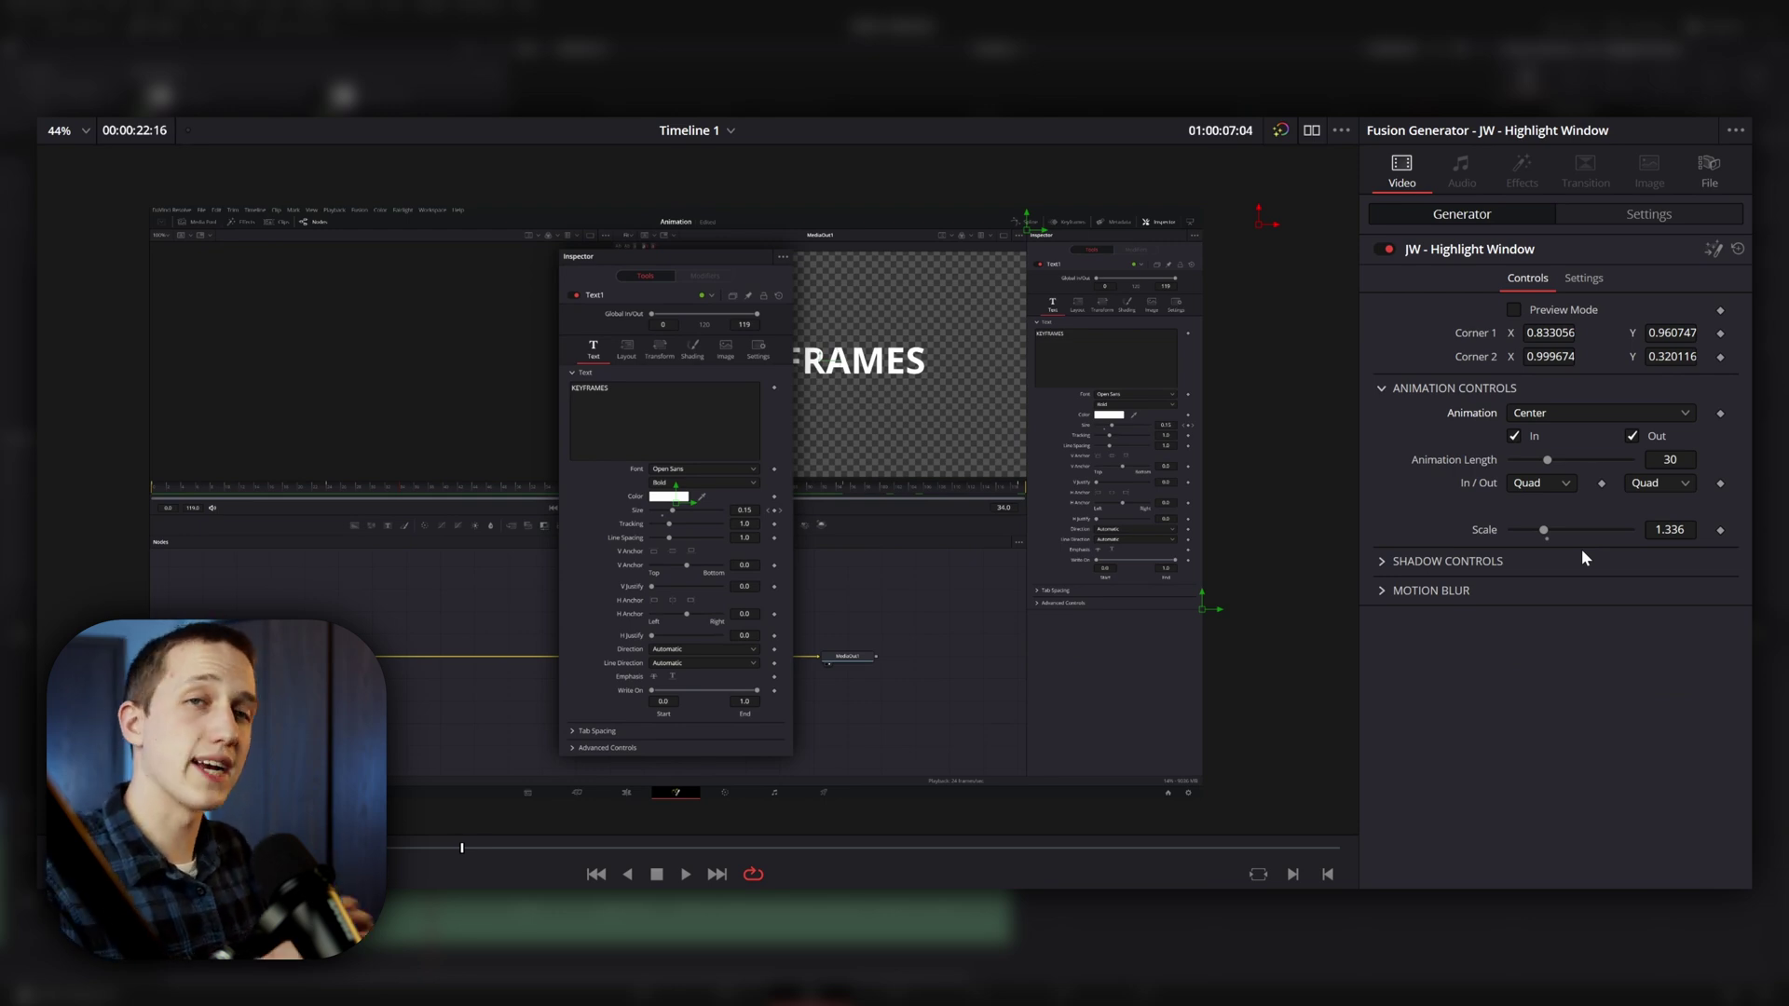
Nudge Corner 1 left, undo it, and set the animation to Center + Focus
{"action": "left_click_drag", "start_coordinate": [1549, 332], "coordinate": [1519, 333]}
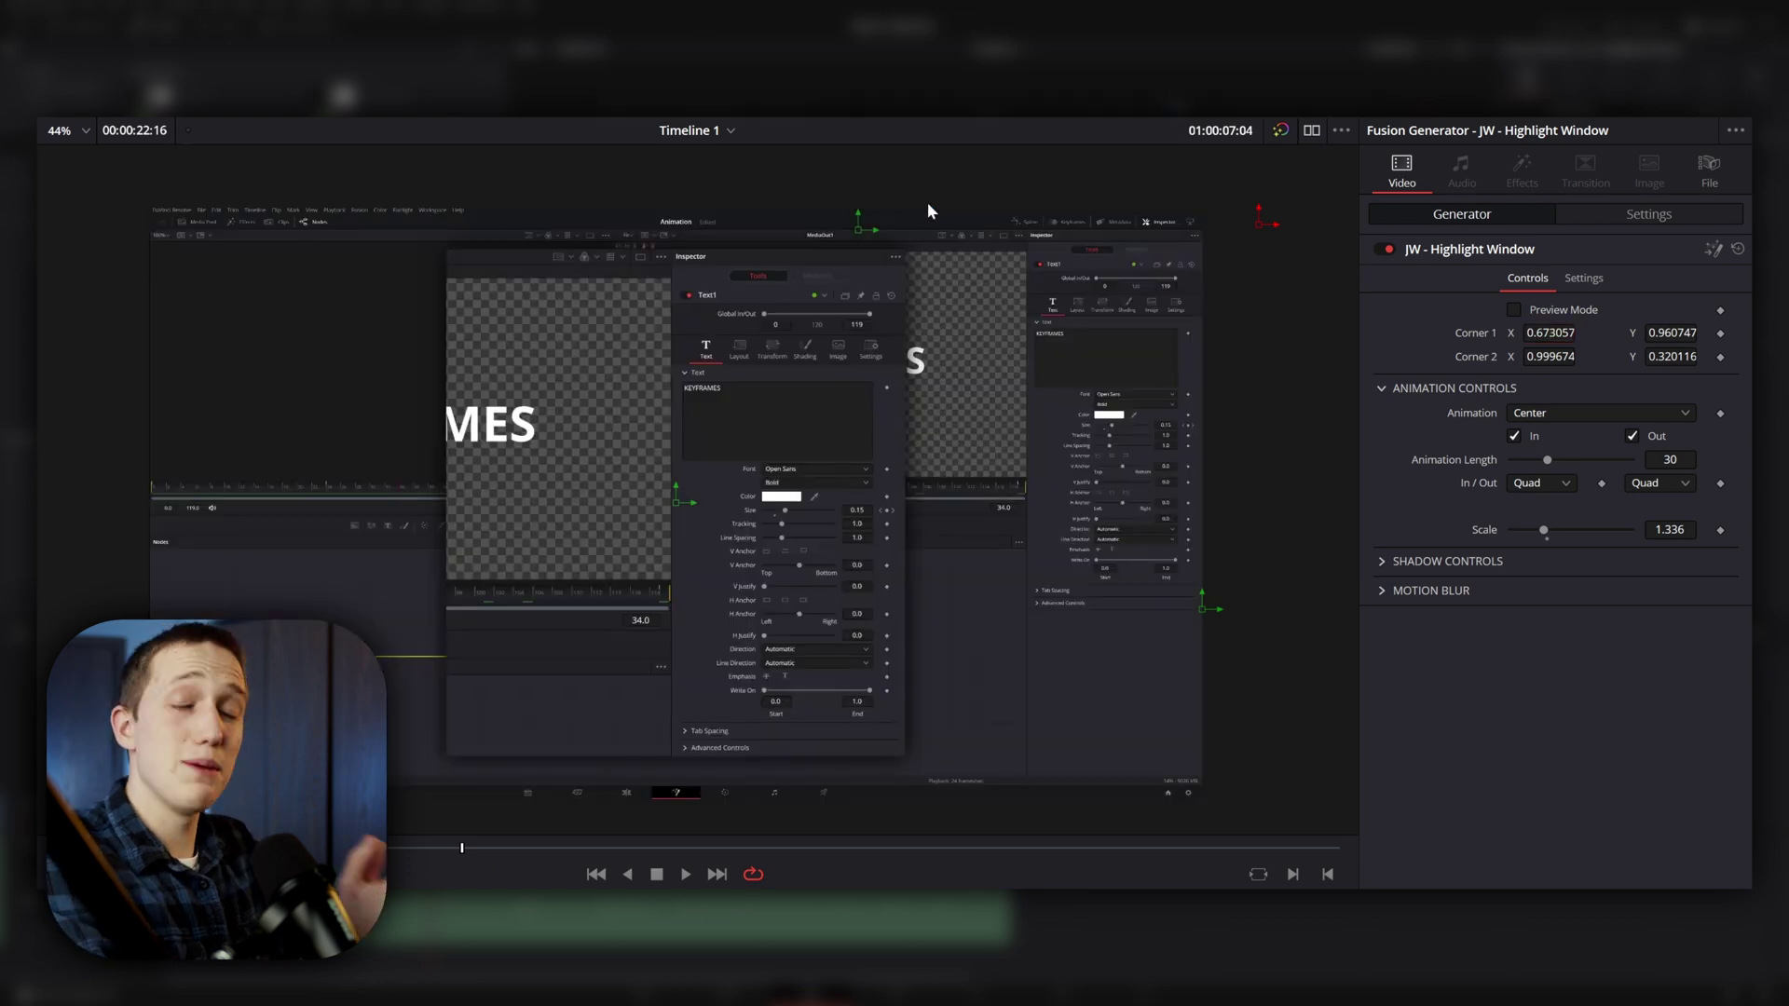
{"action": "key", "text": "ctrl+z"}
{"action": "left_click", "coordinate": [1627, 412]}
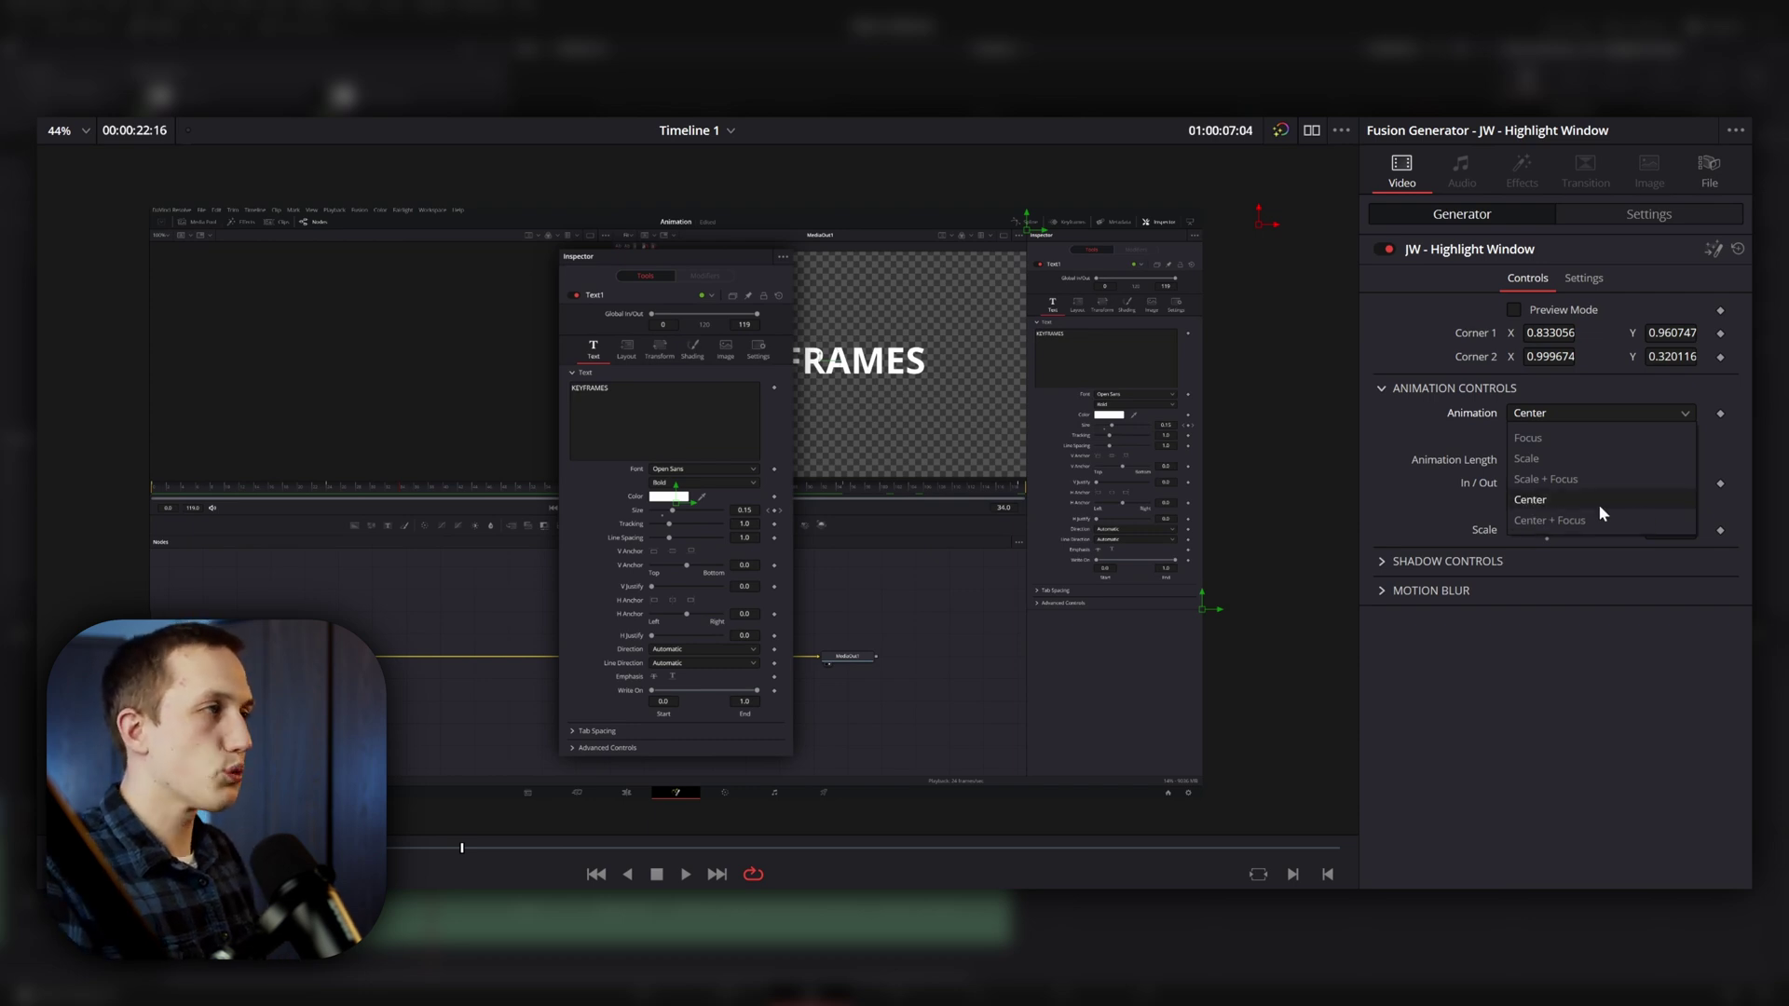
{"action": "left_click", "coordinate": [1570, 519]}
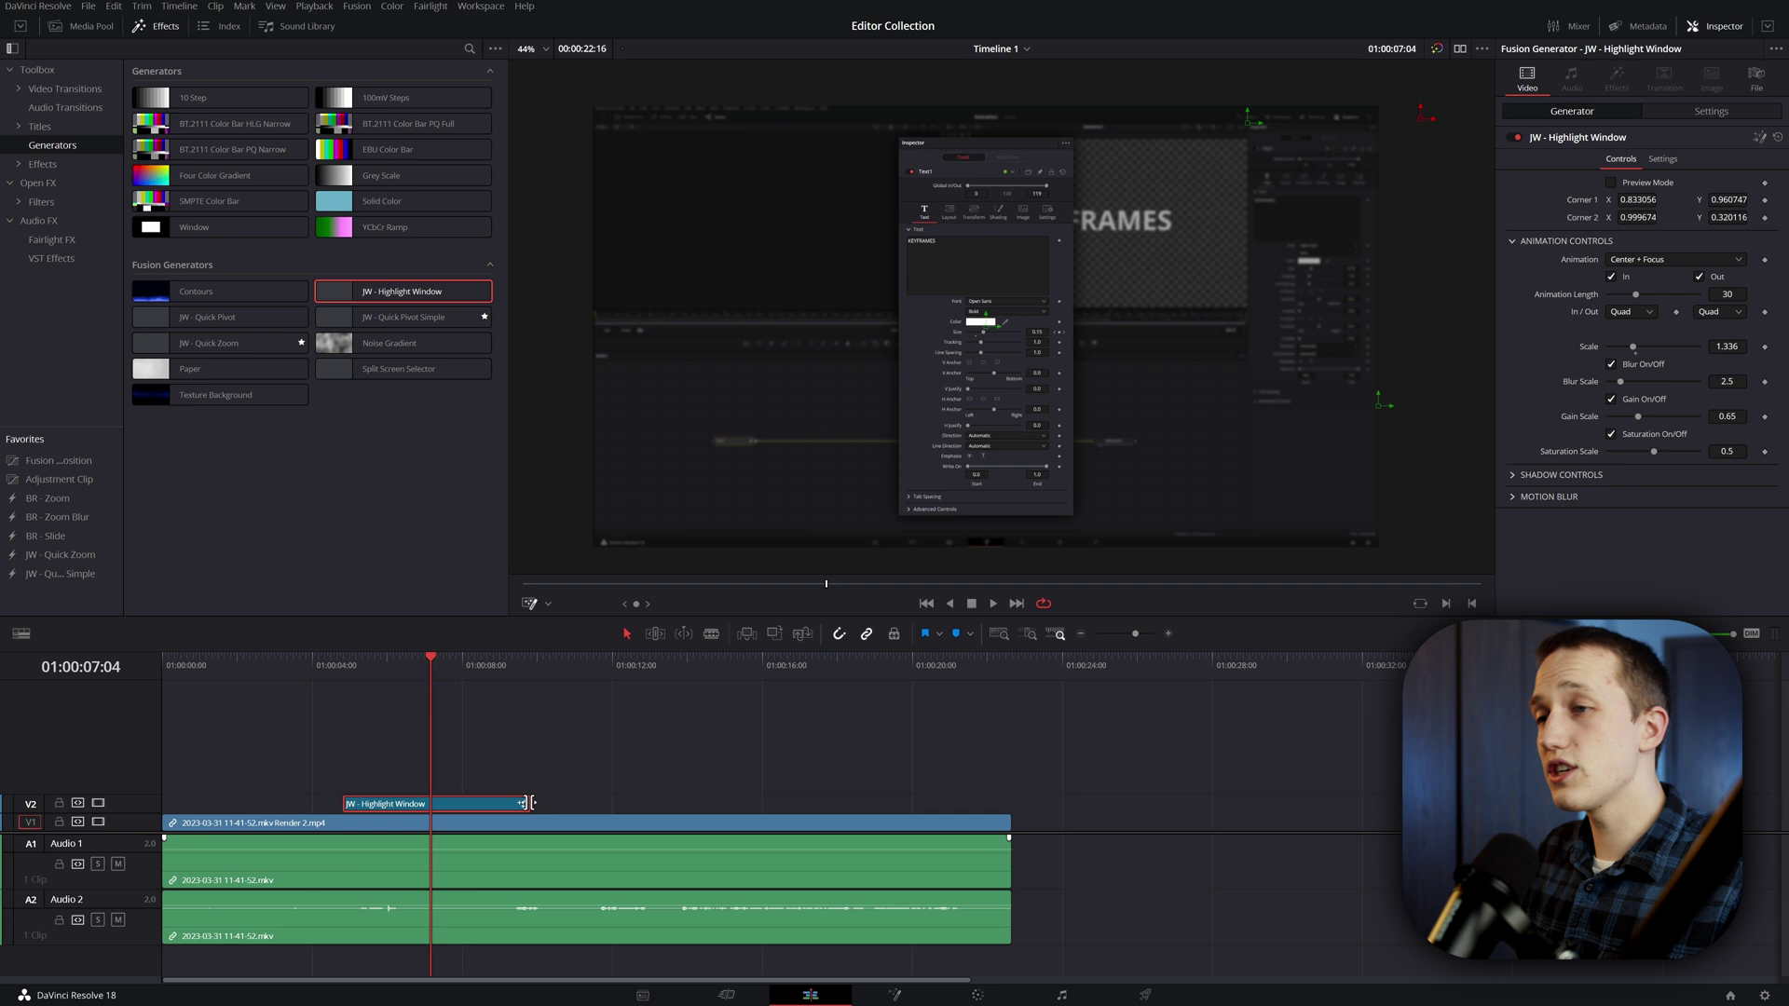
Extend the V2 highlight clip to about 01:00:17, scrub to check it, and keep the In animation on
{"action": "left_click_drag", "start_coordinate": [529, 803], "coordinate": [820, 783]}
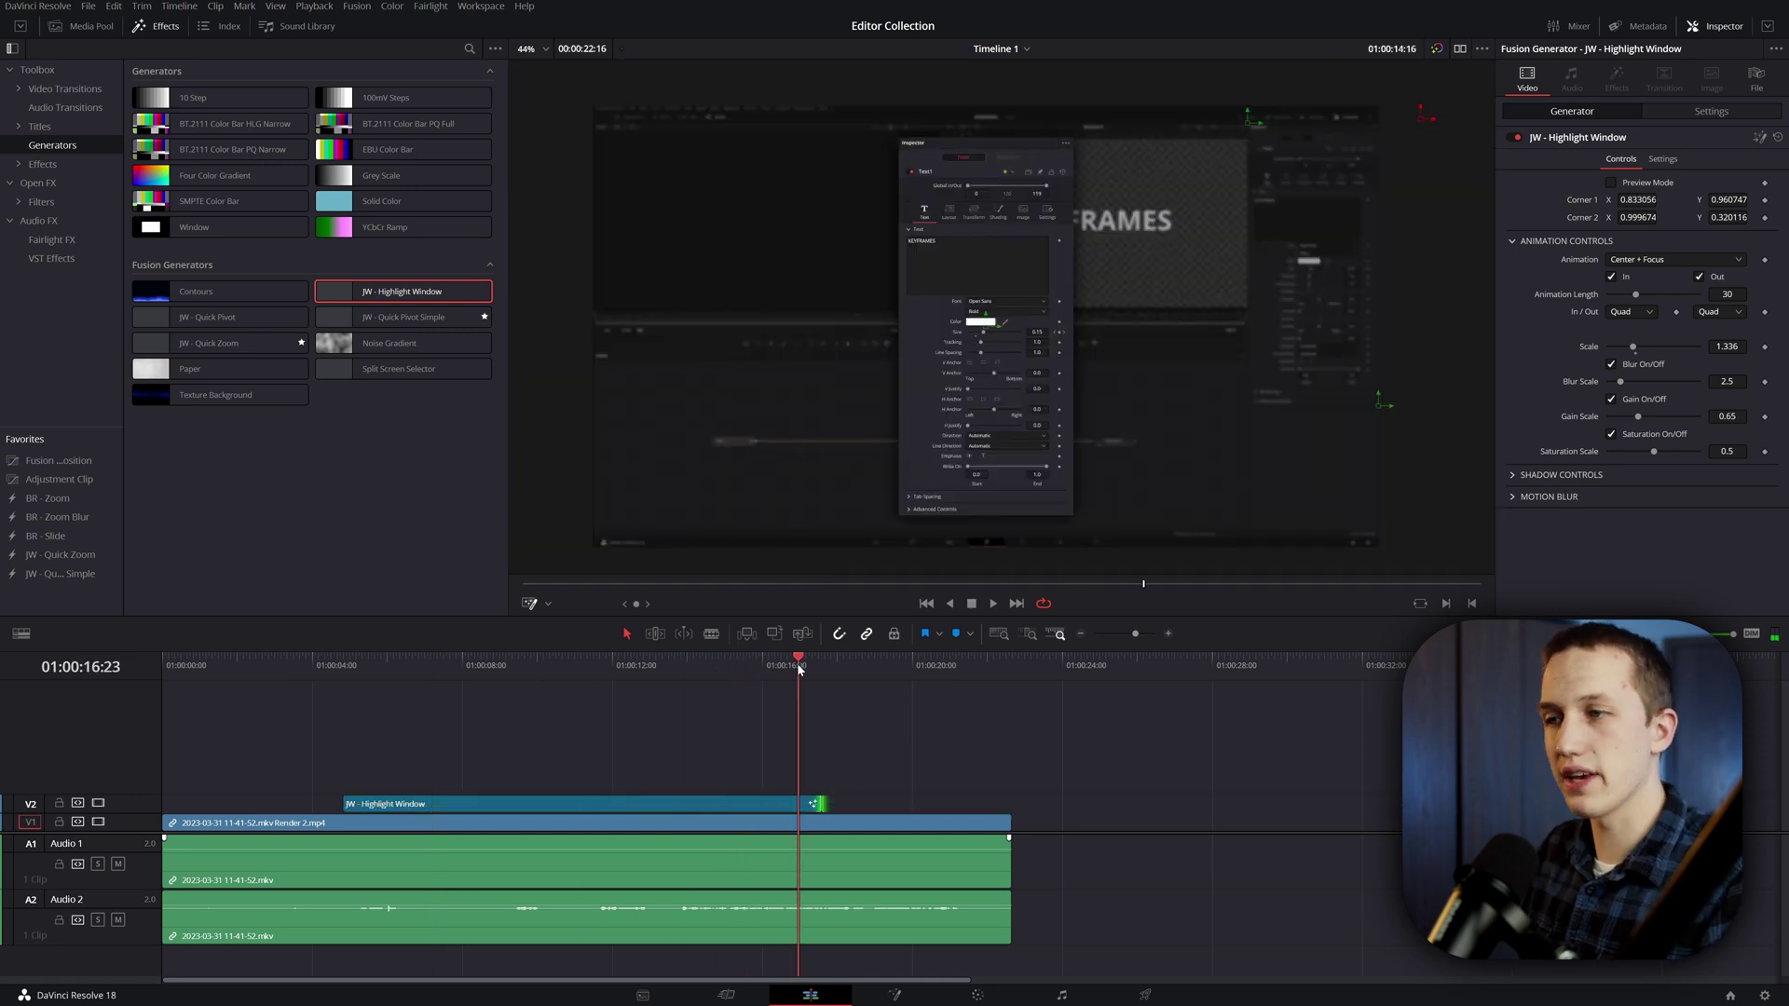
{"action": "left_click_drag", "start_coordinate": [798, 665], "coordinate": [805, 665]}
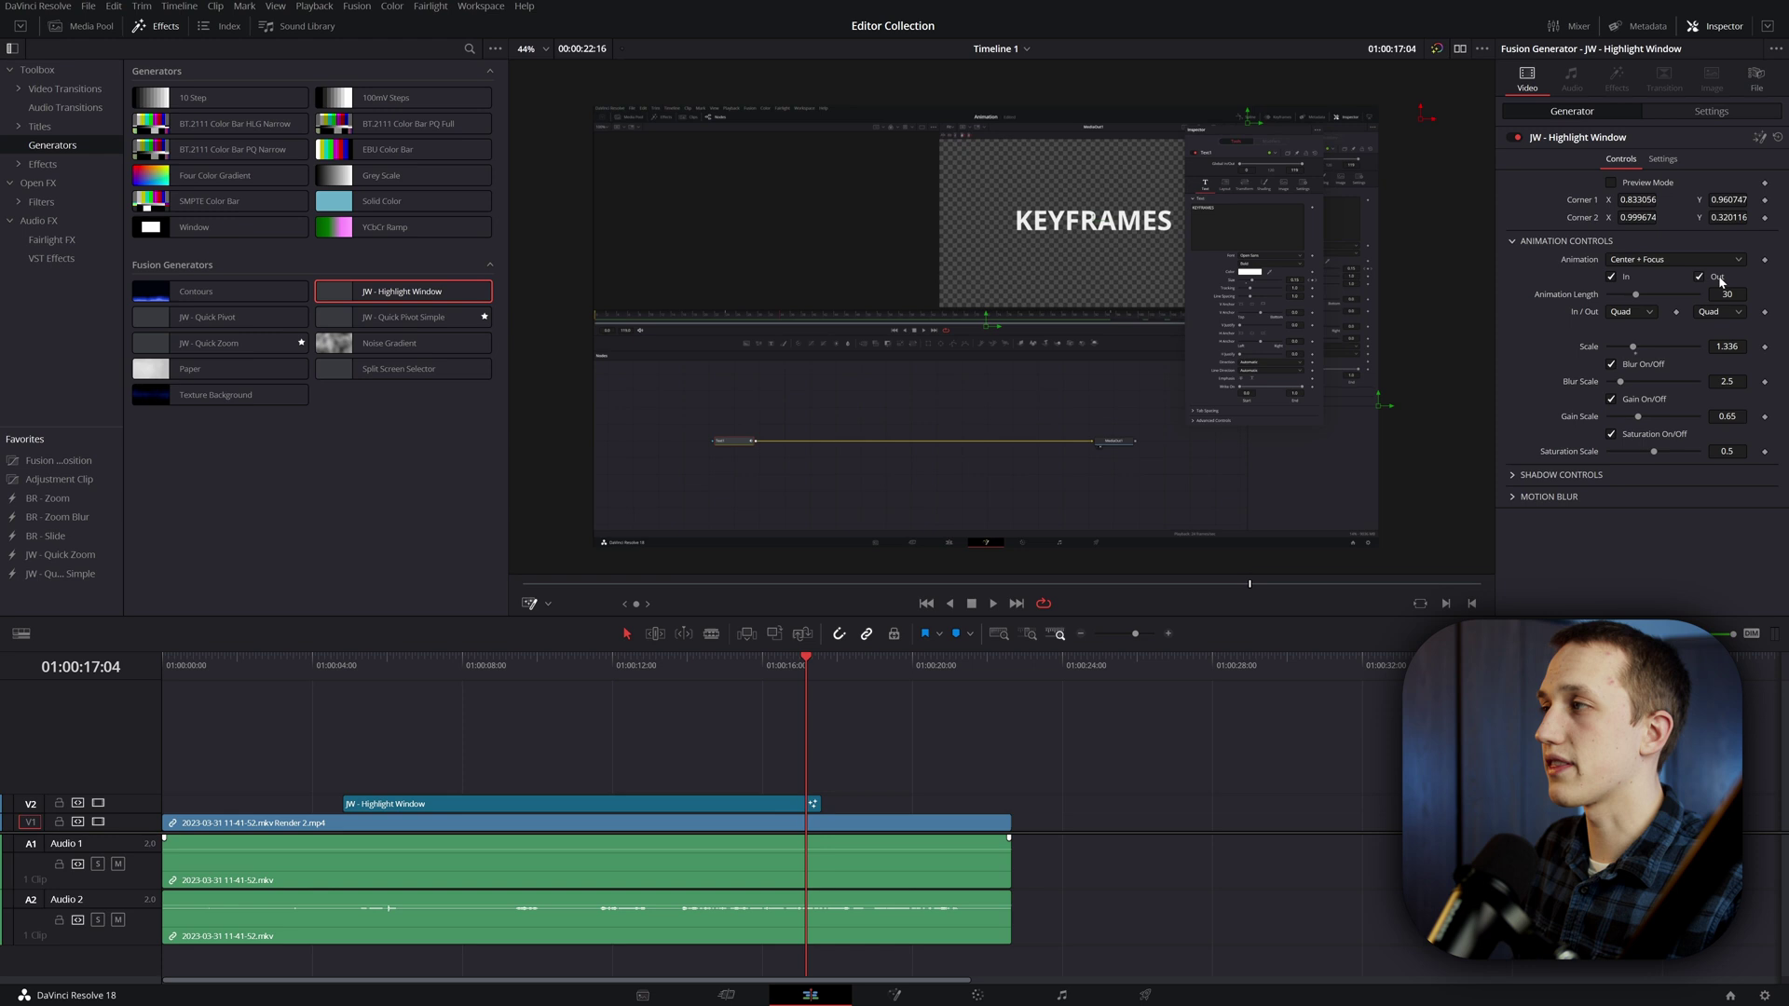
{"action": "left_click_drag", "start_coordinate": [809, 657], "coordinate": [806, 669]}
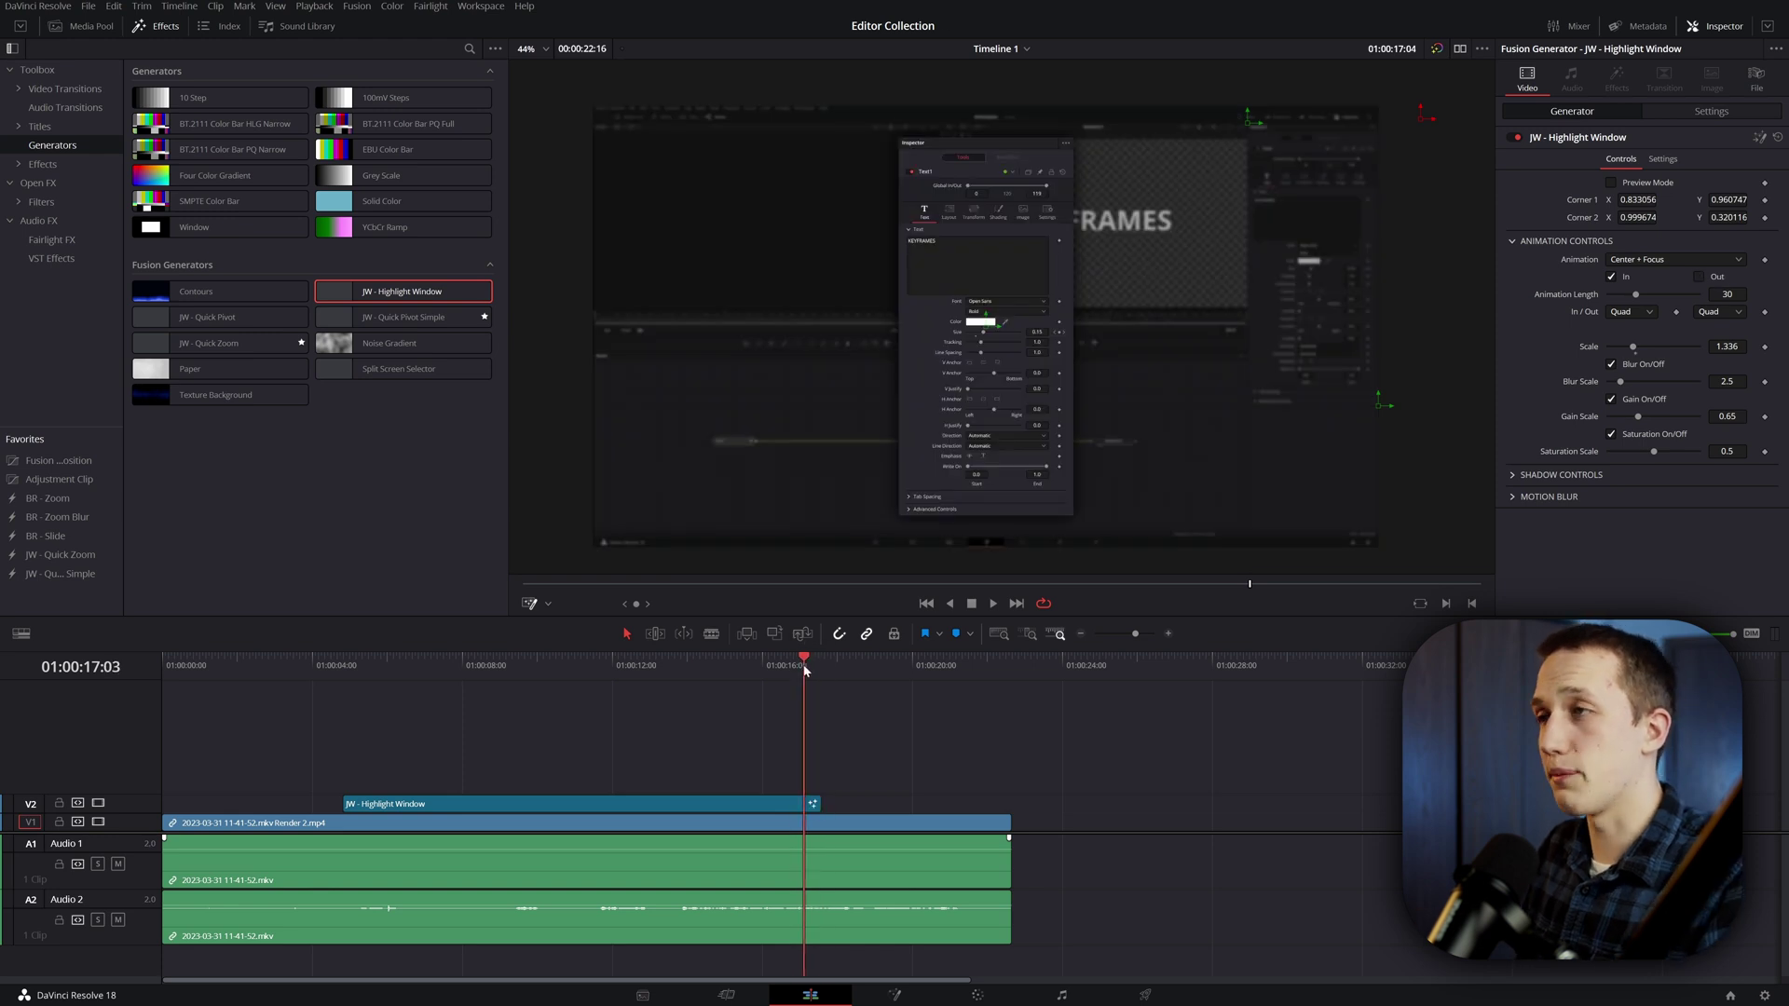
{"action": "left_click", "coordinate": [360, 732]}
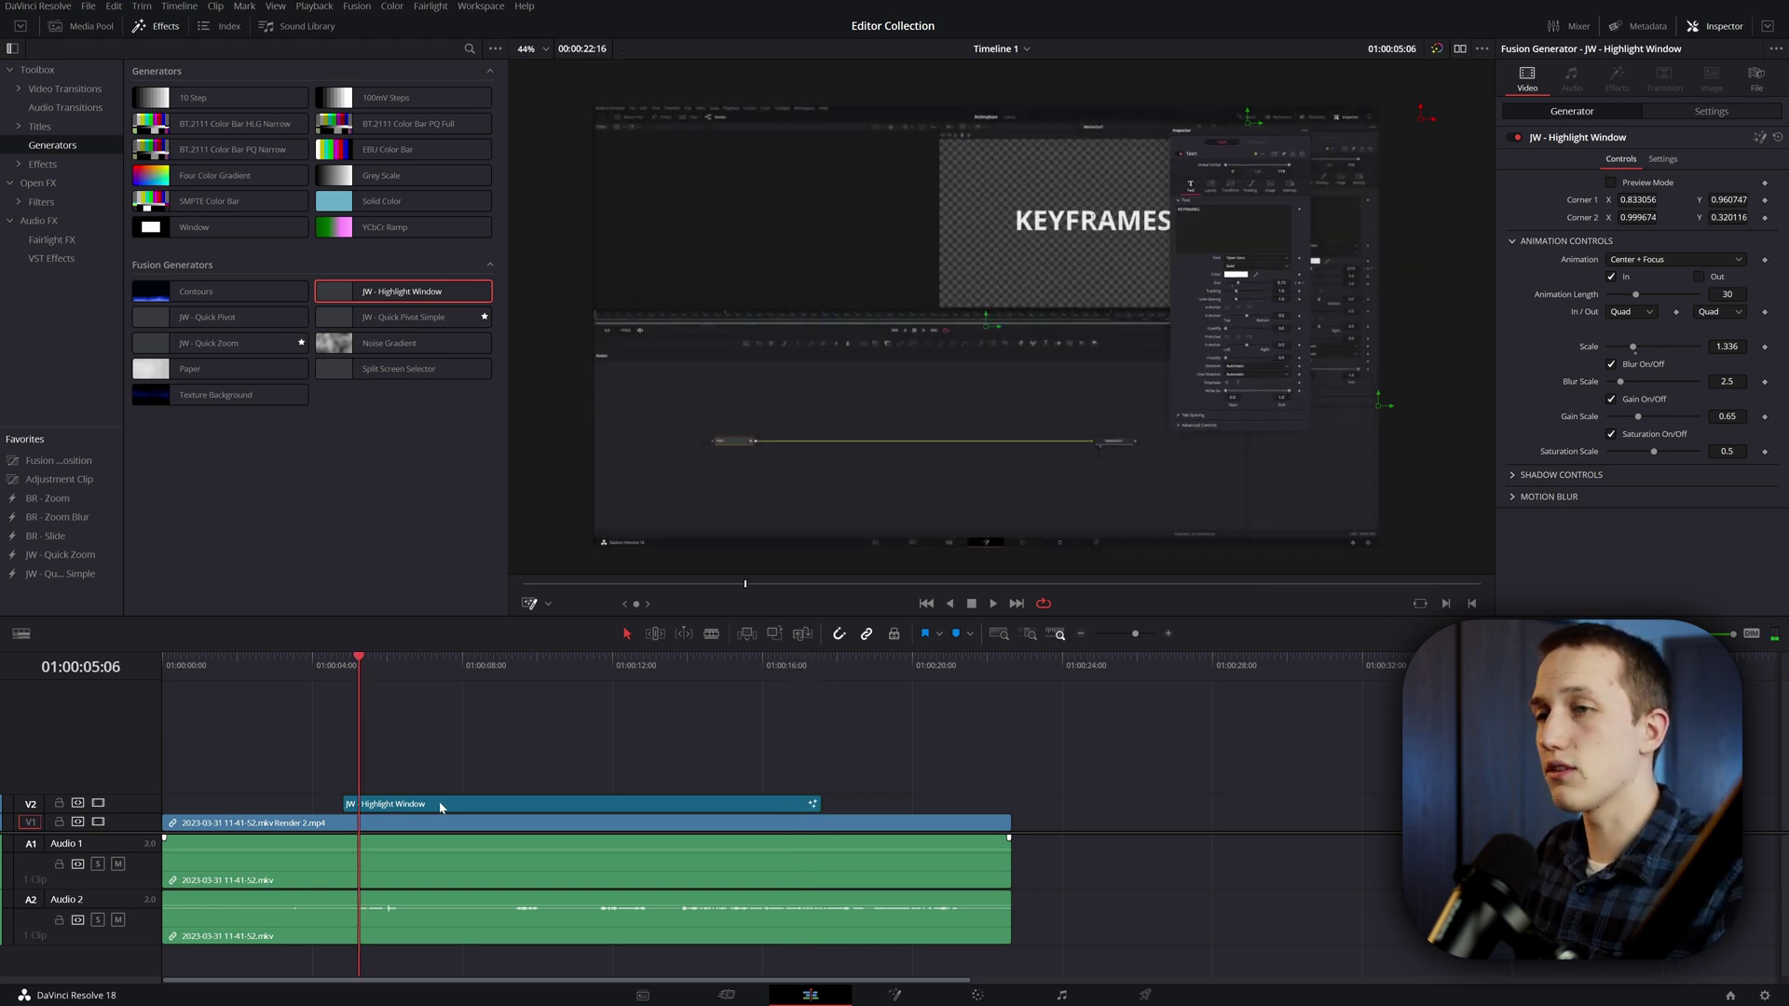
{"action": "left_click", "coordinate": [1631, 279]}
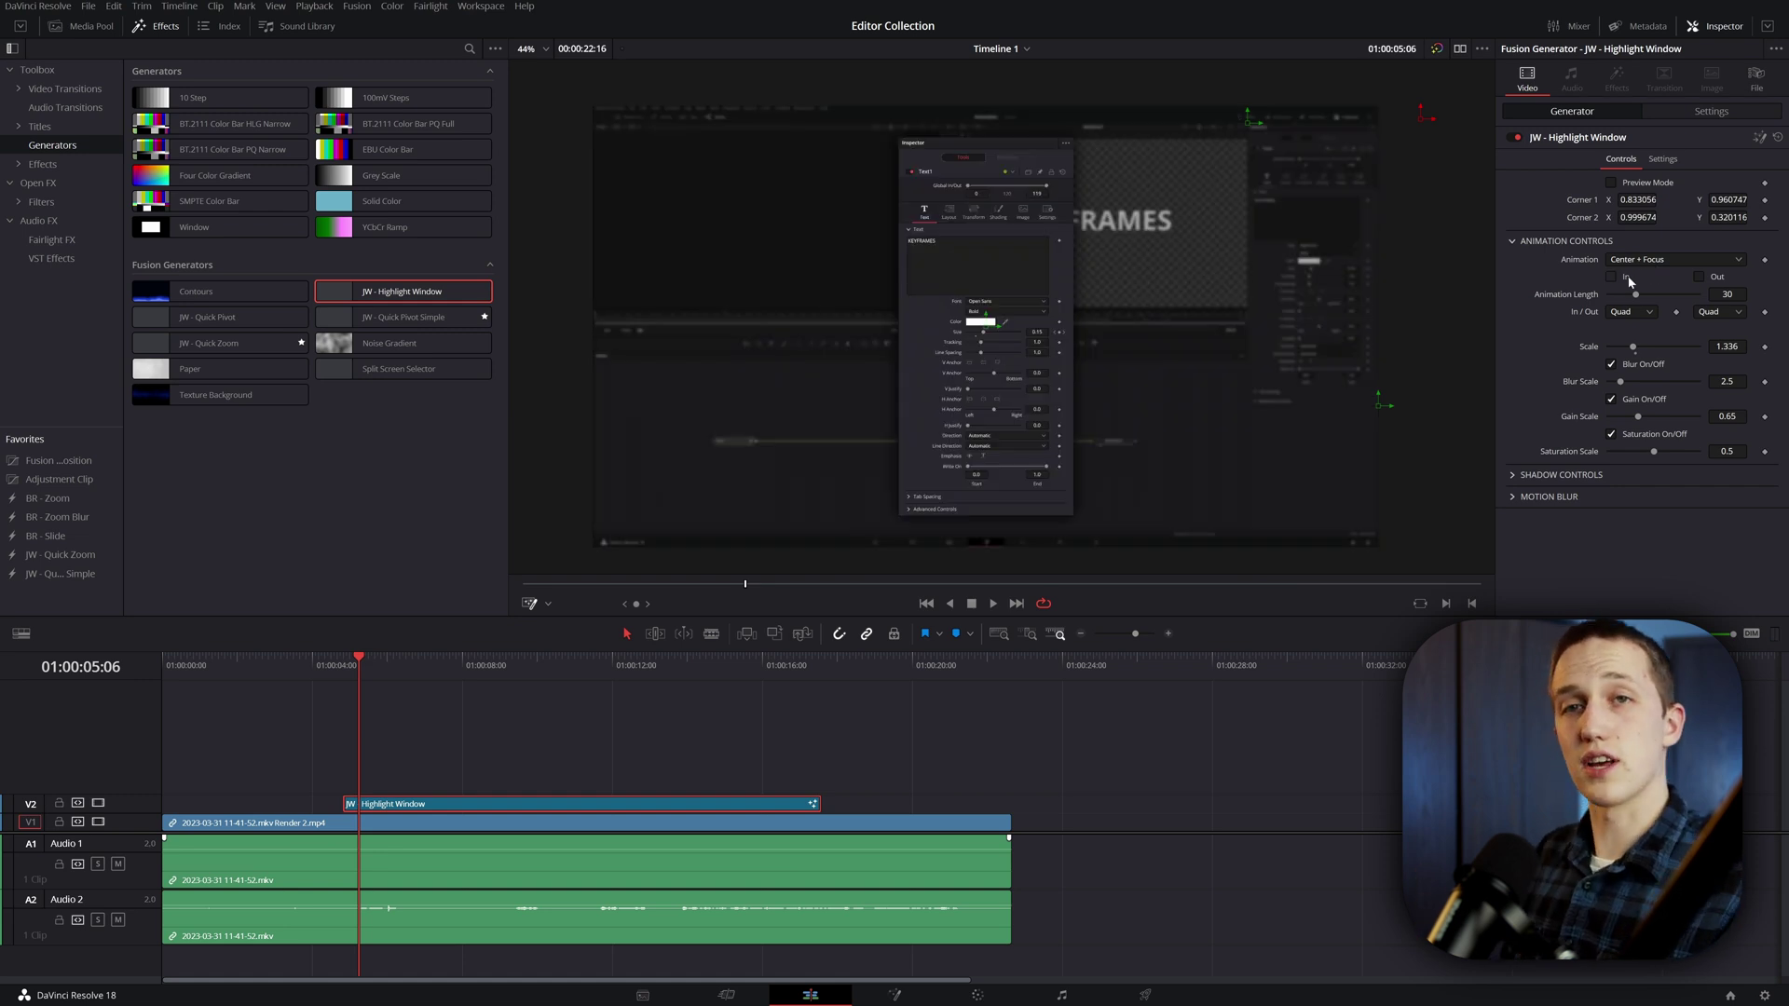
{"action": "left_click", "coordinate": [1629, 280]}
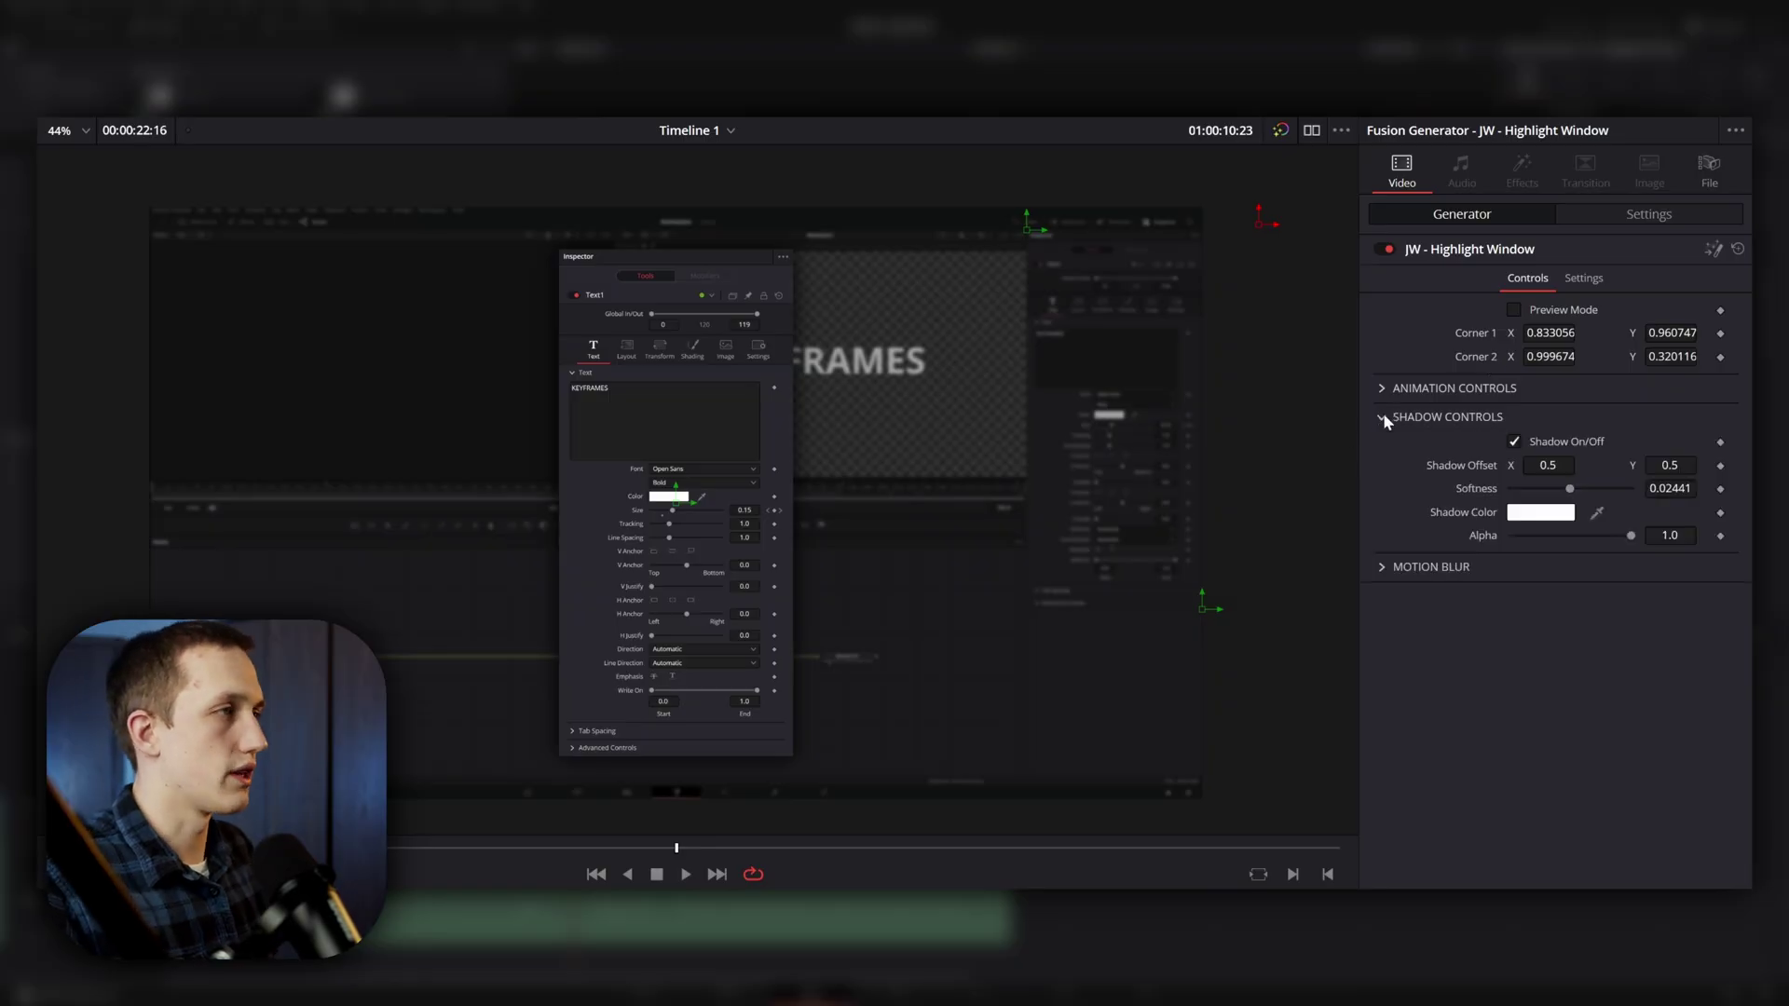
Leave the drop shadow on, collapse Shadow Controls, and expand the Motion Blur section
{"action": "left_click", "coordinate": [1547, 443]}
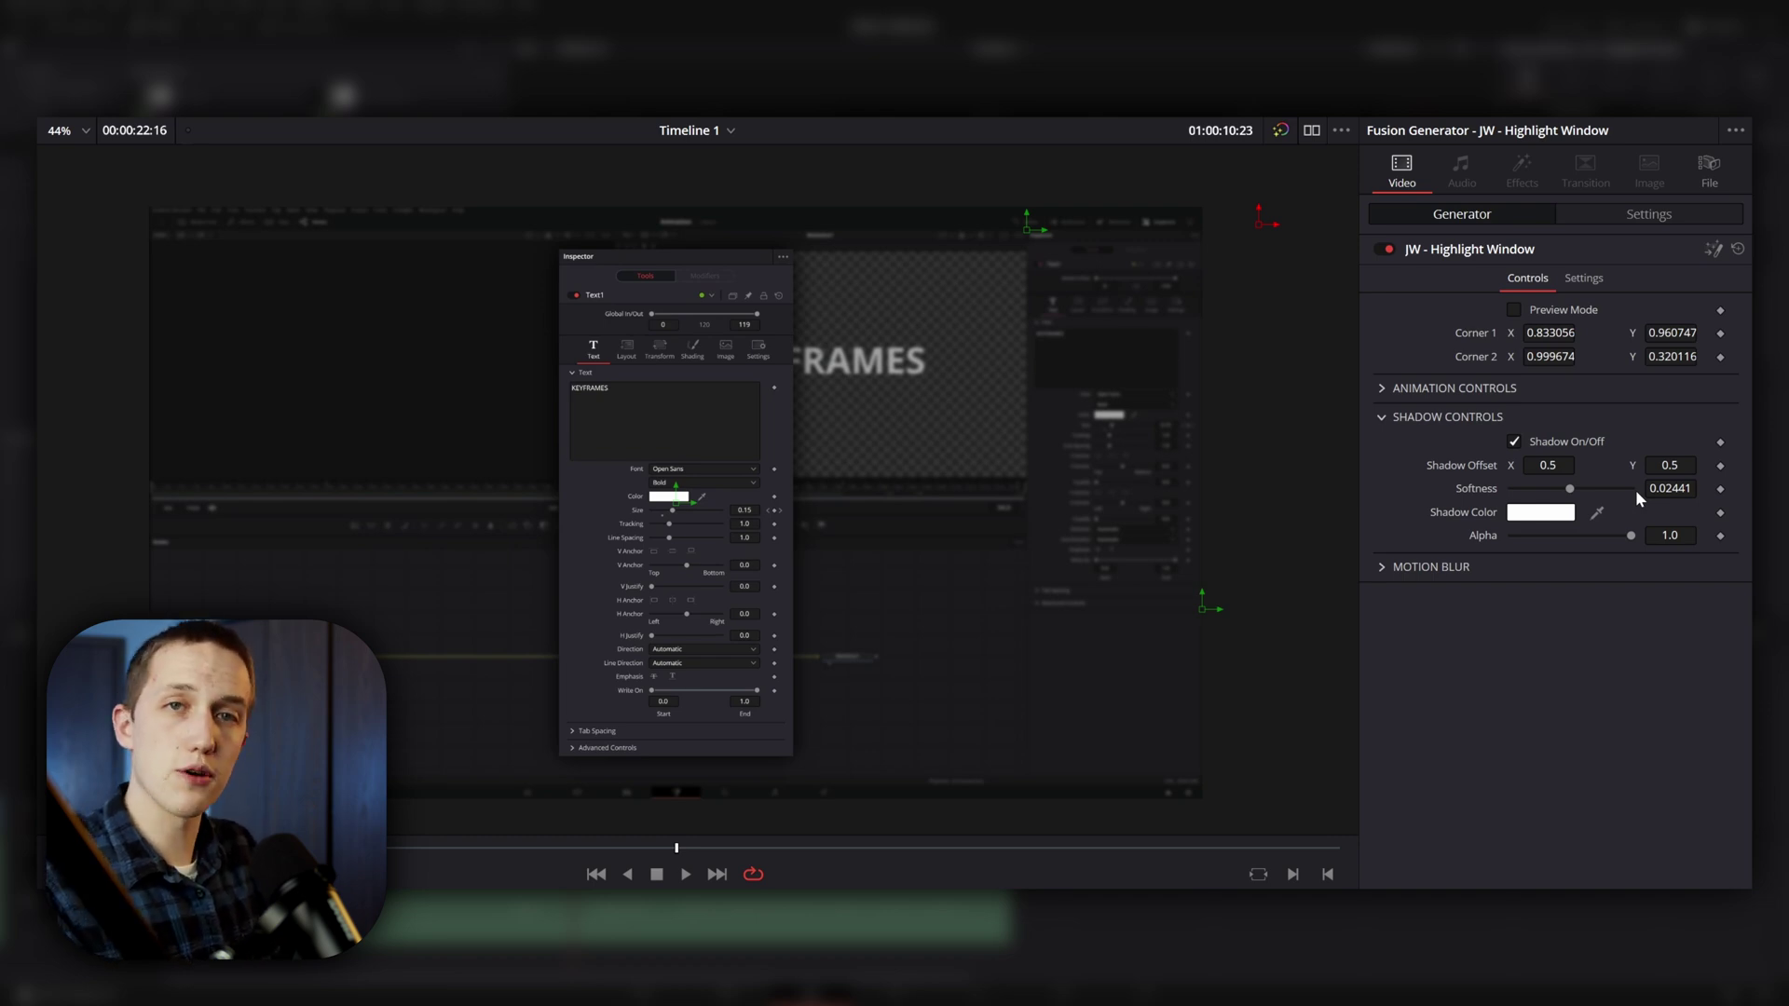
{"action": "left_click", "coordinate": [1384, 416]}
{"action": "left_click", "coordinate": [1384, 442]}
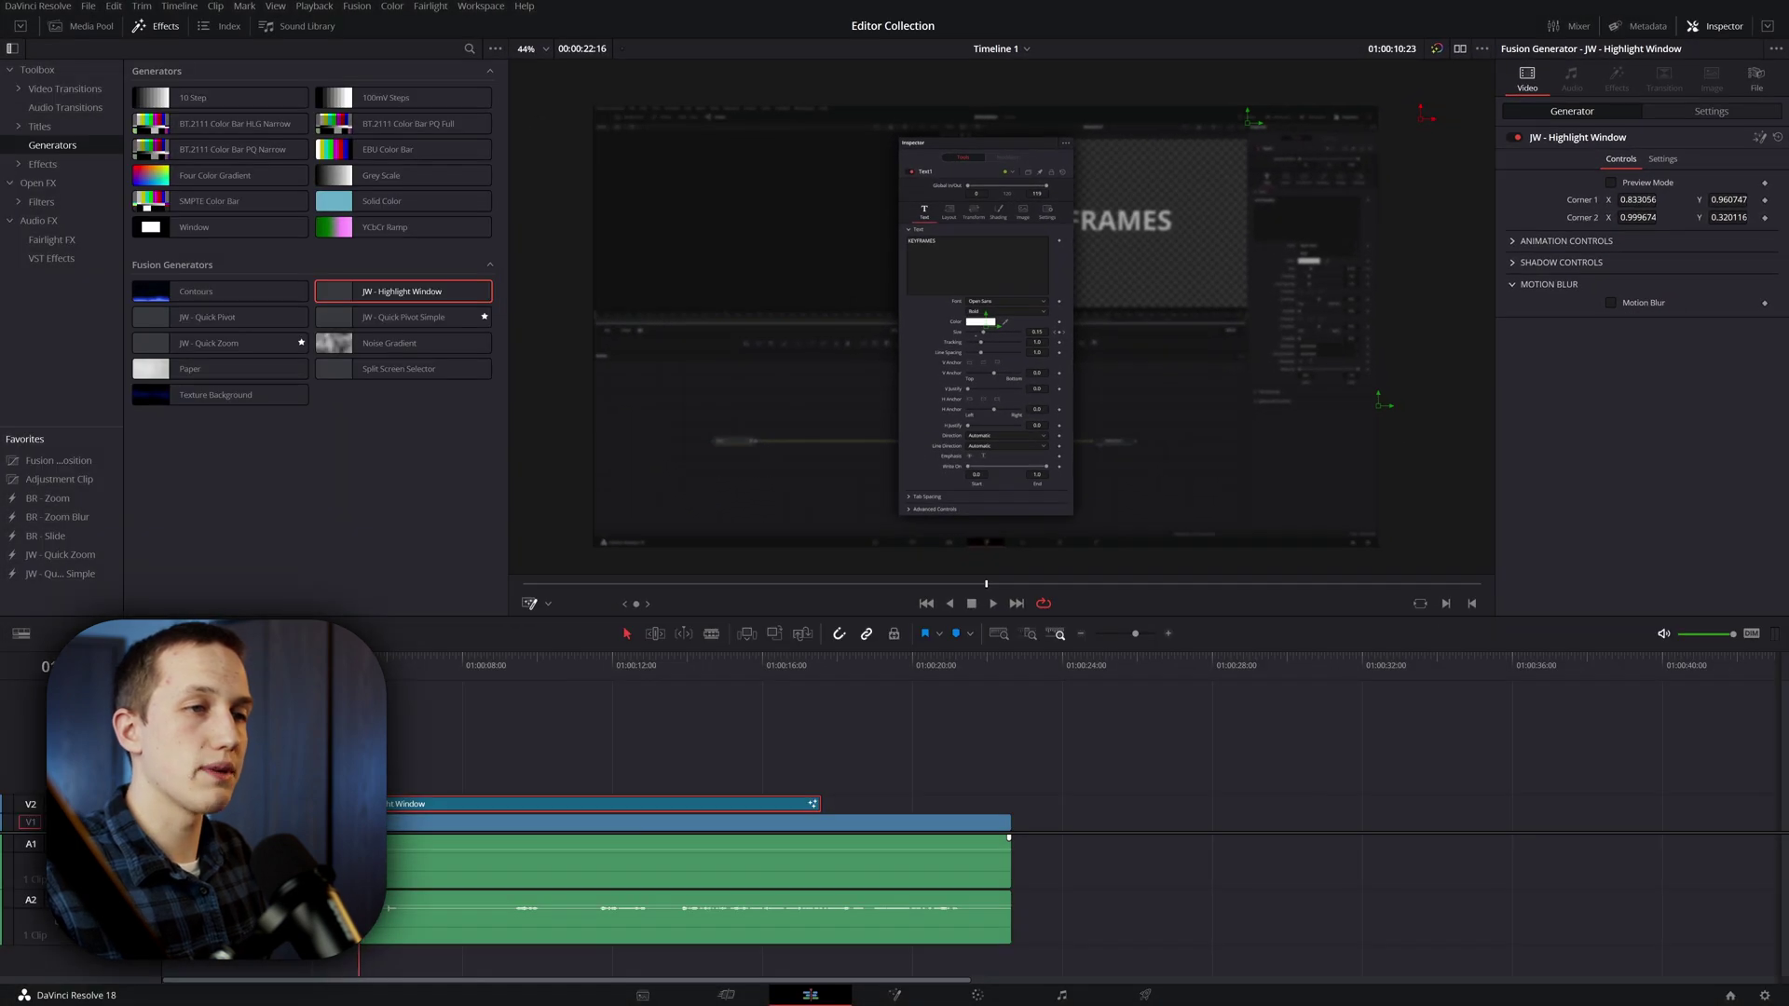
Turn on Motion Blur for the highlight window
{"action": "left_click", "coordinate": [1638, 309]}
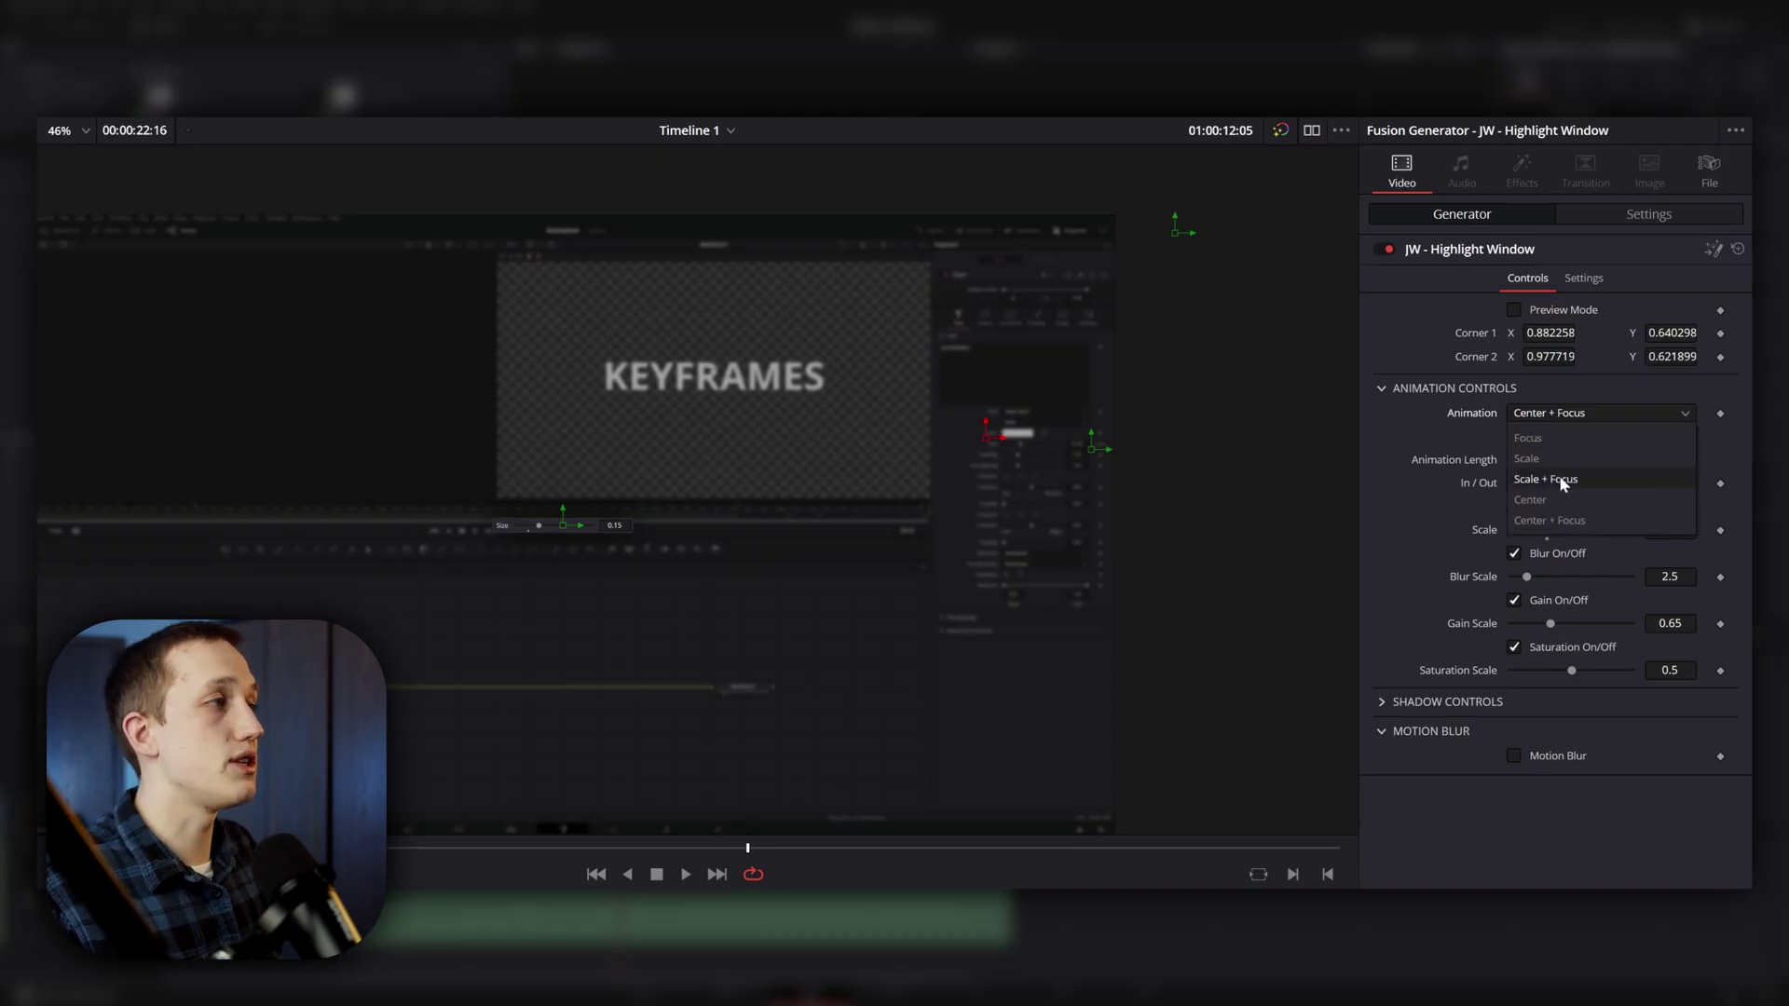
Set the animation to Scale + Focus with a Right pivot and play it back to preview
{"action": "left_click", "coordinate": [1554, 480]}
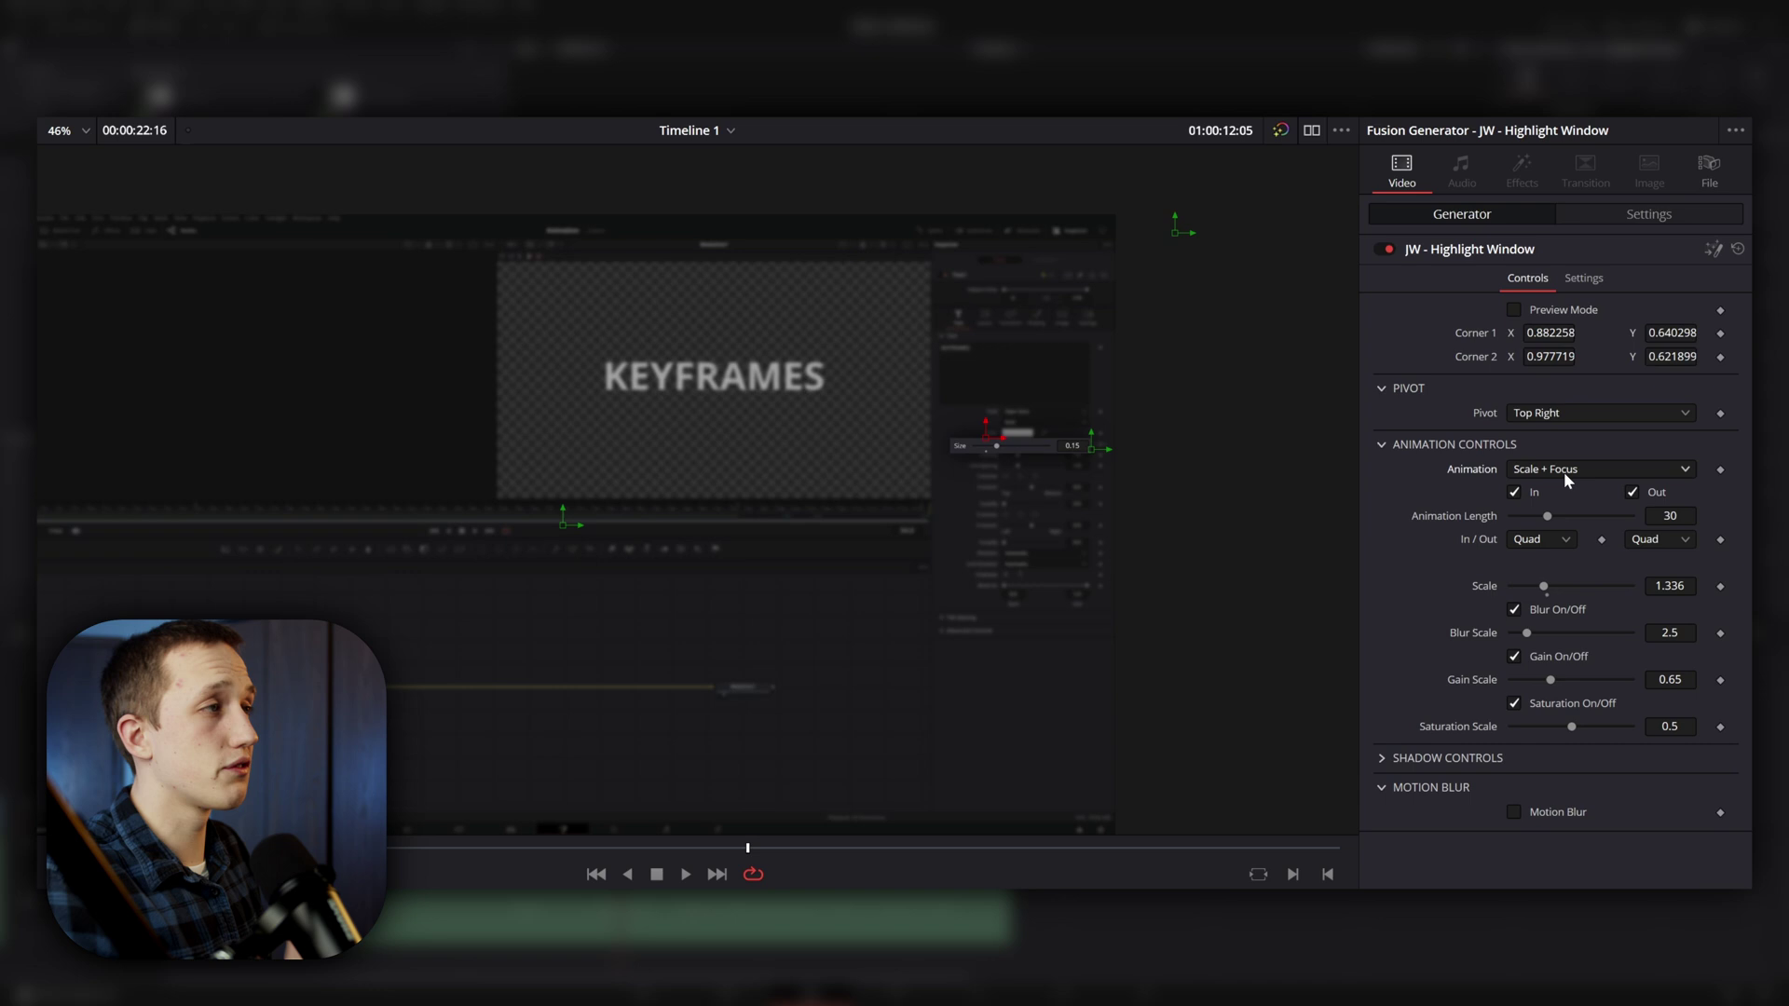
{"action": "scroll", "coordinate": [1098, 453], "scroll_direction": "up", "scroll_amount": 3}
{"action": "left_click", "coordinate": [1598, 413]}
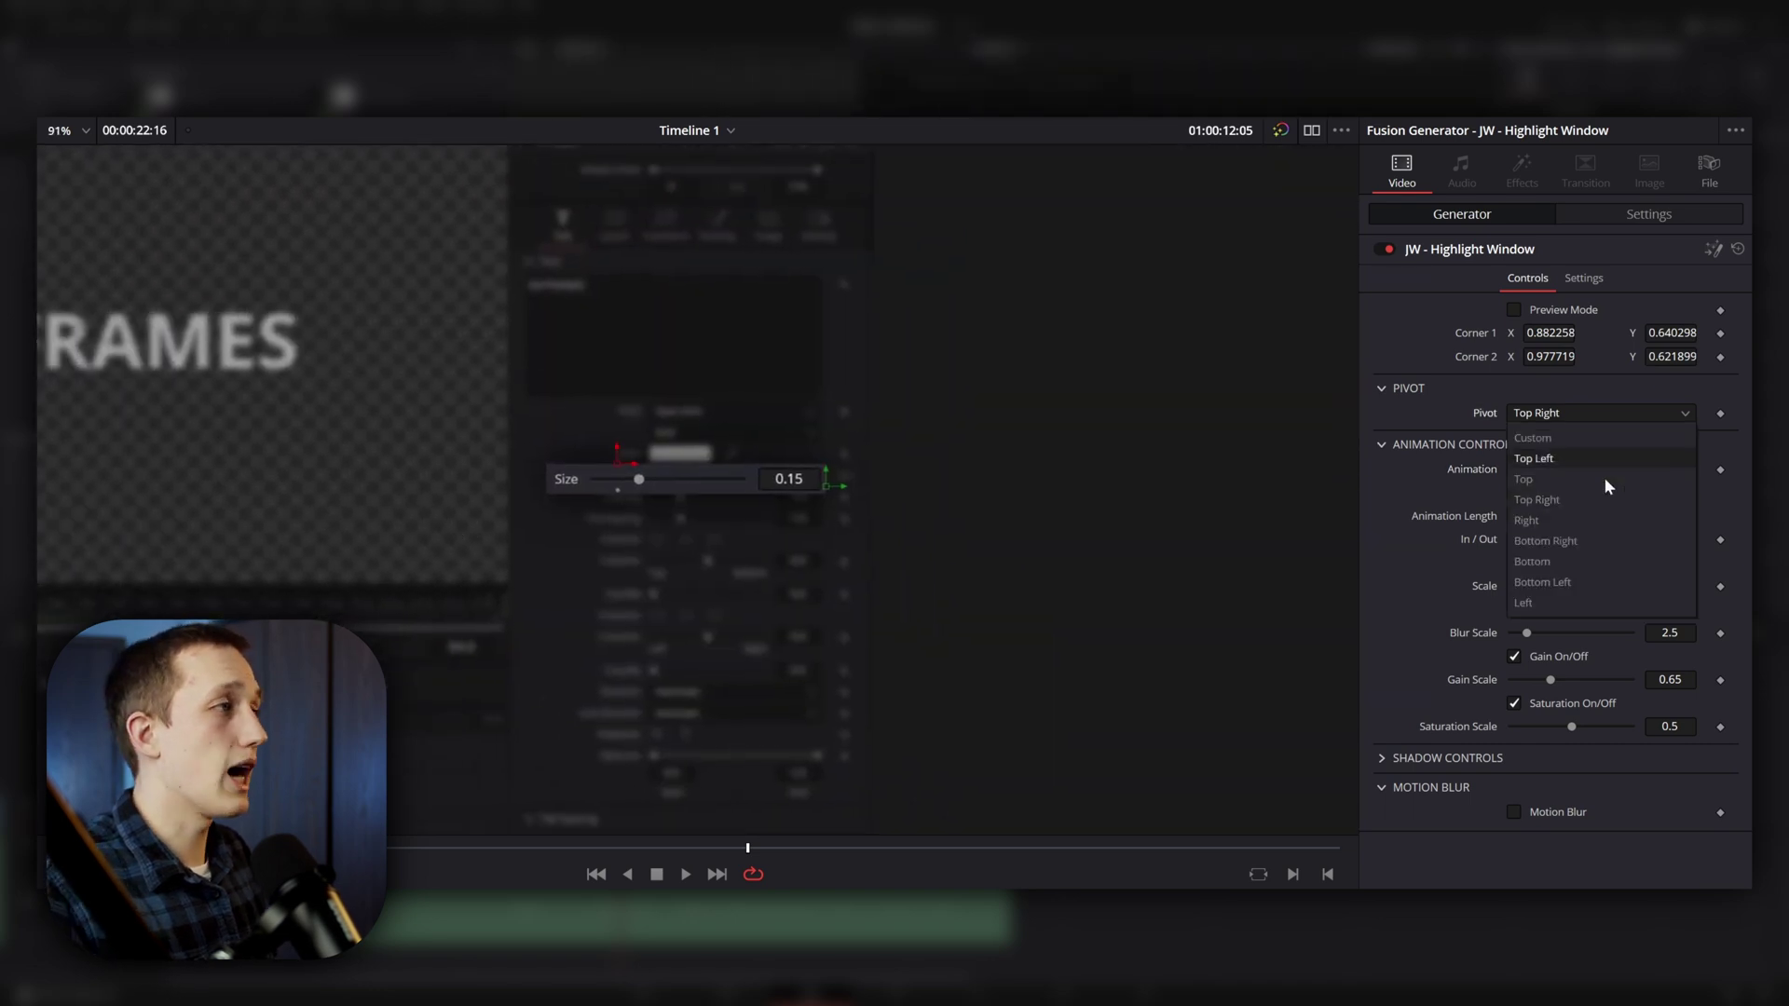
{"action": "left_click", "coordinate": [1528, 520]}
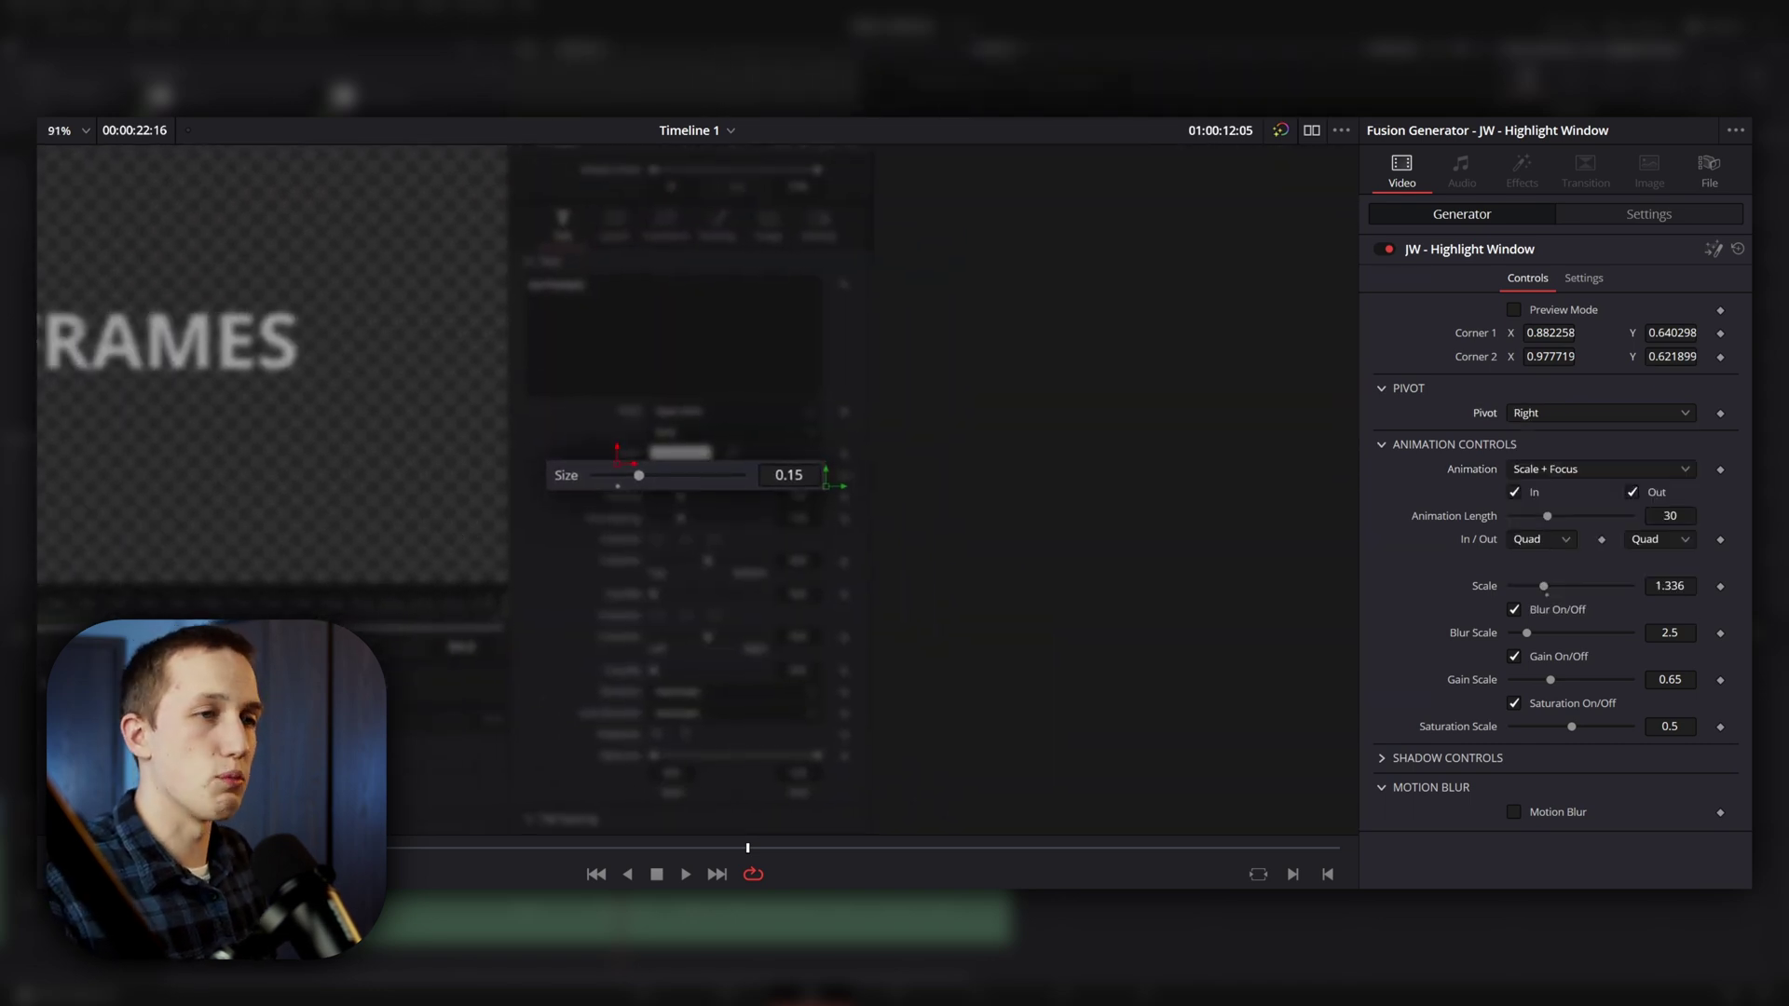
{"action": "key", "text": "space"}
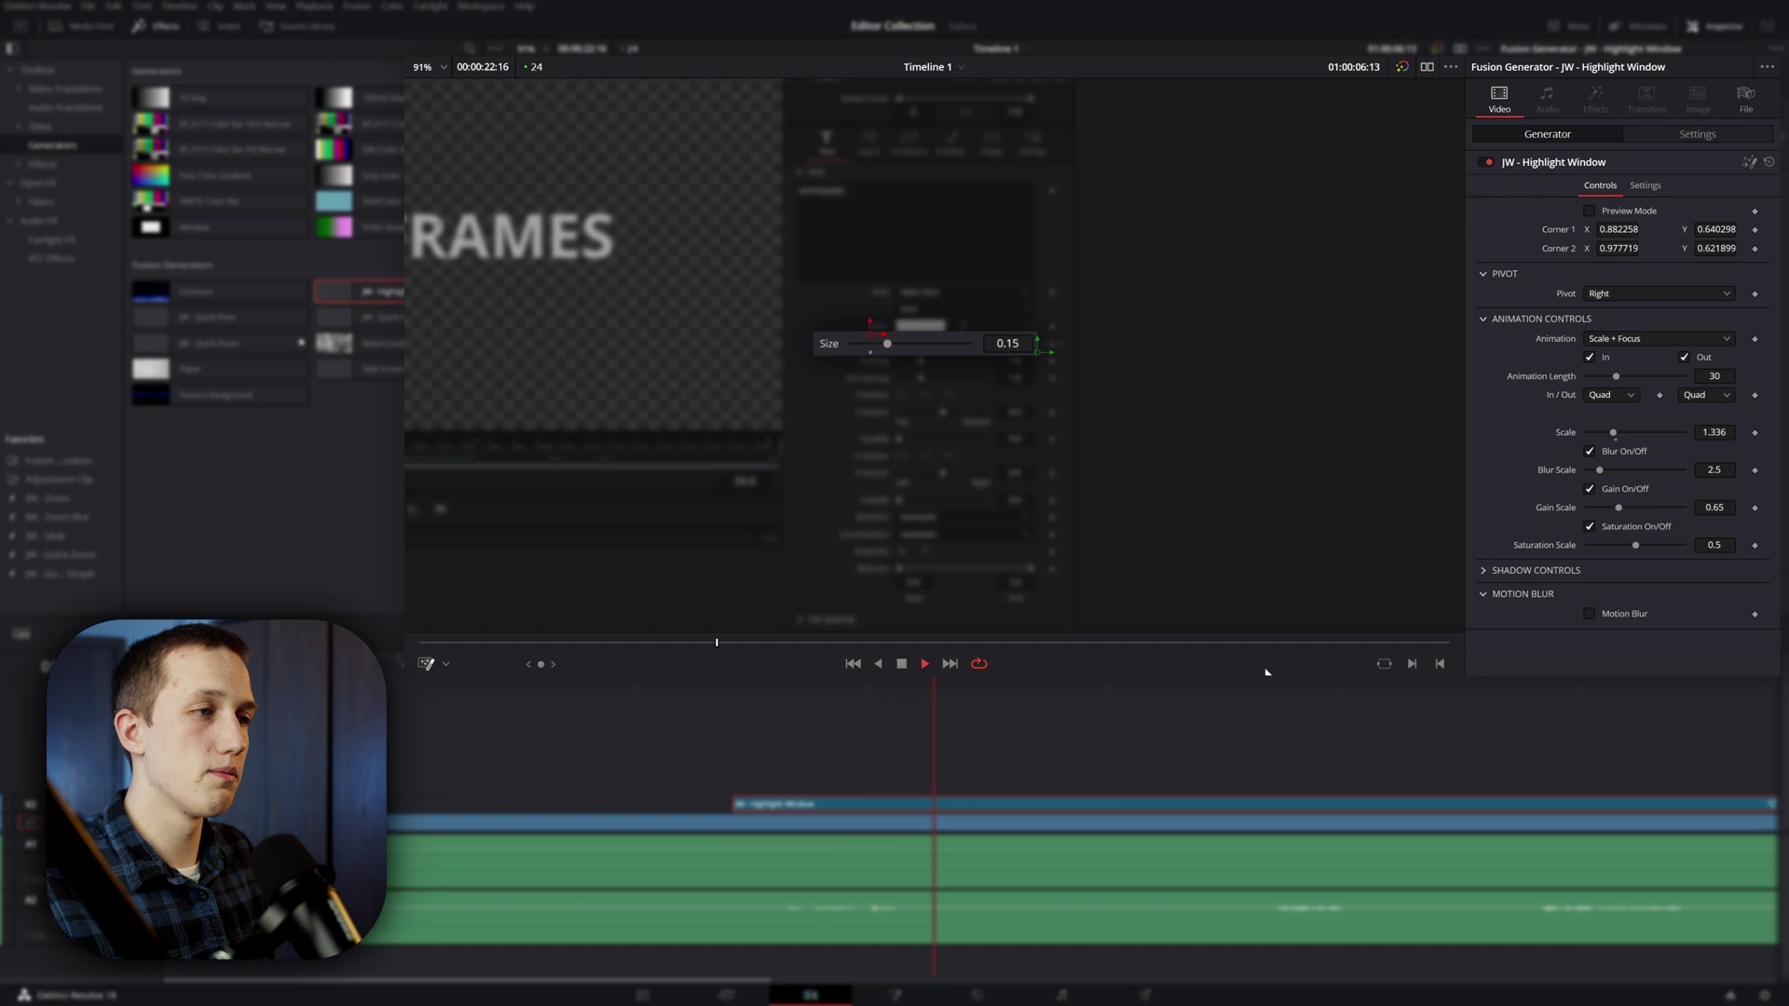
Trim the JW - Highlight Window clip on V2 to end at the playhead near 01:00:06:23, then play it back
{"action": "key", "text": "space"}
{"action": "scroll", "coordinate": [1323, 738], "scroll_direction": "down", "scroll_amount": 2}
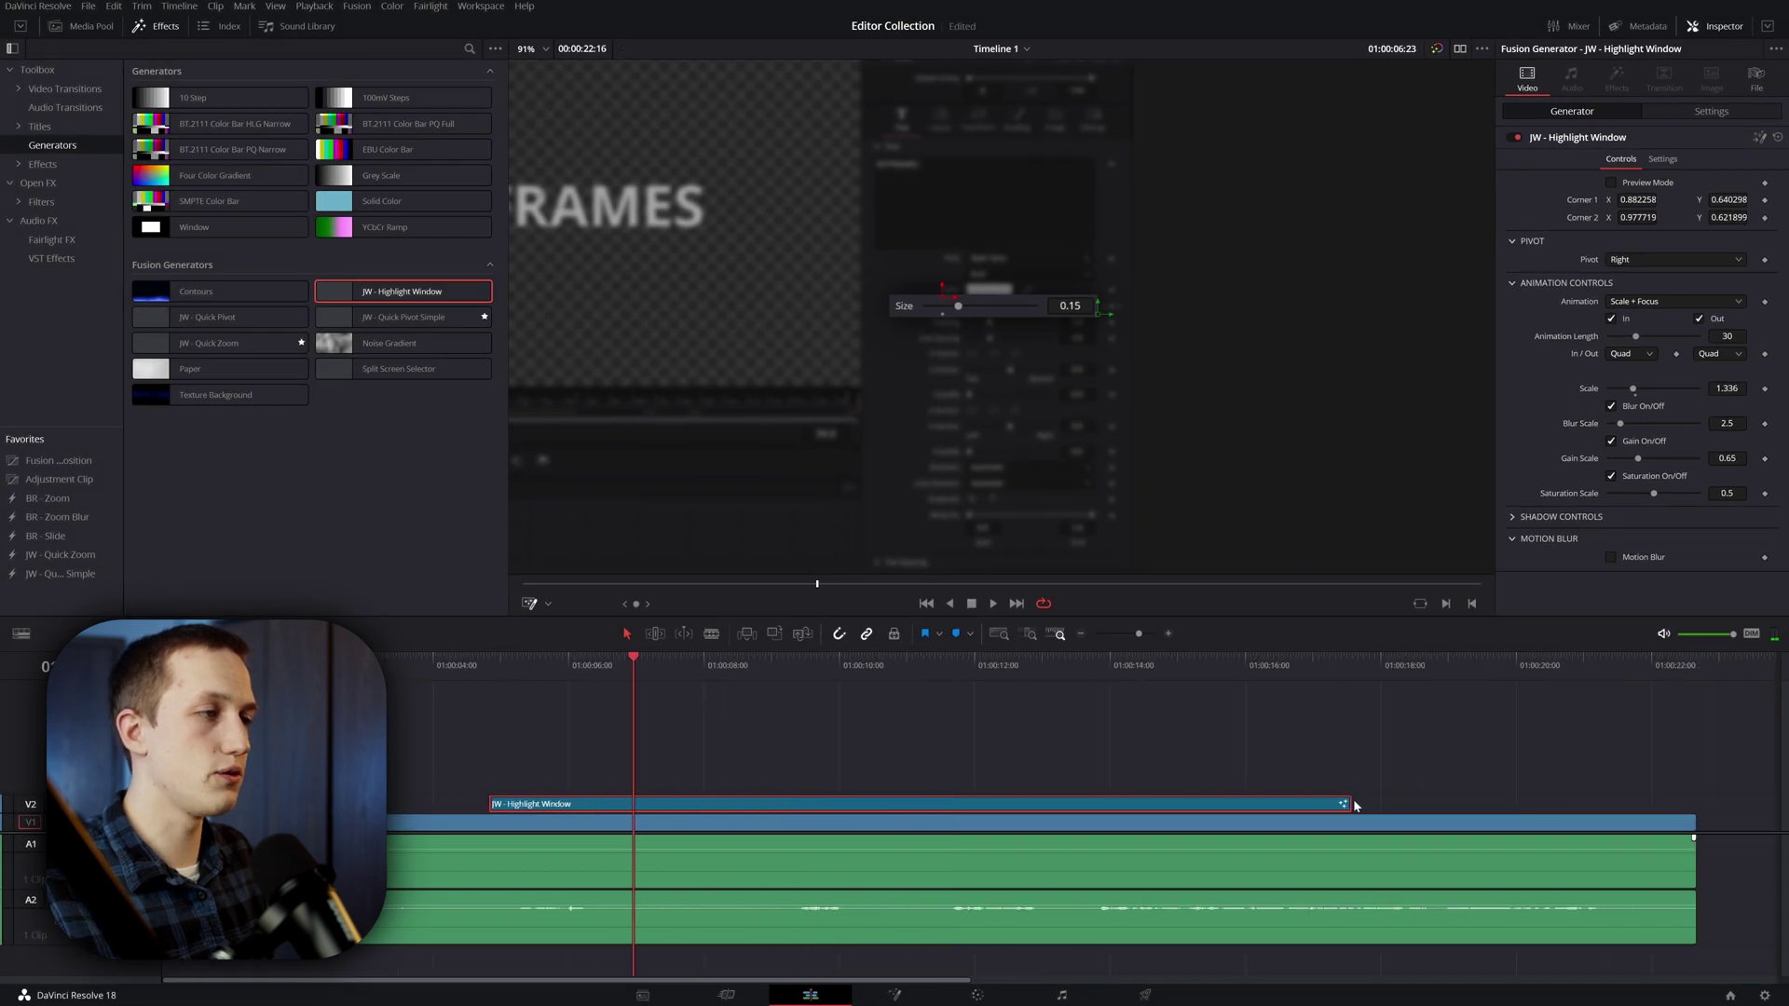
{"action": "left_click_drag", "start_coordinate": [1350, 804], "coordinate": [631, 803]}
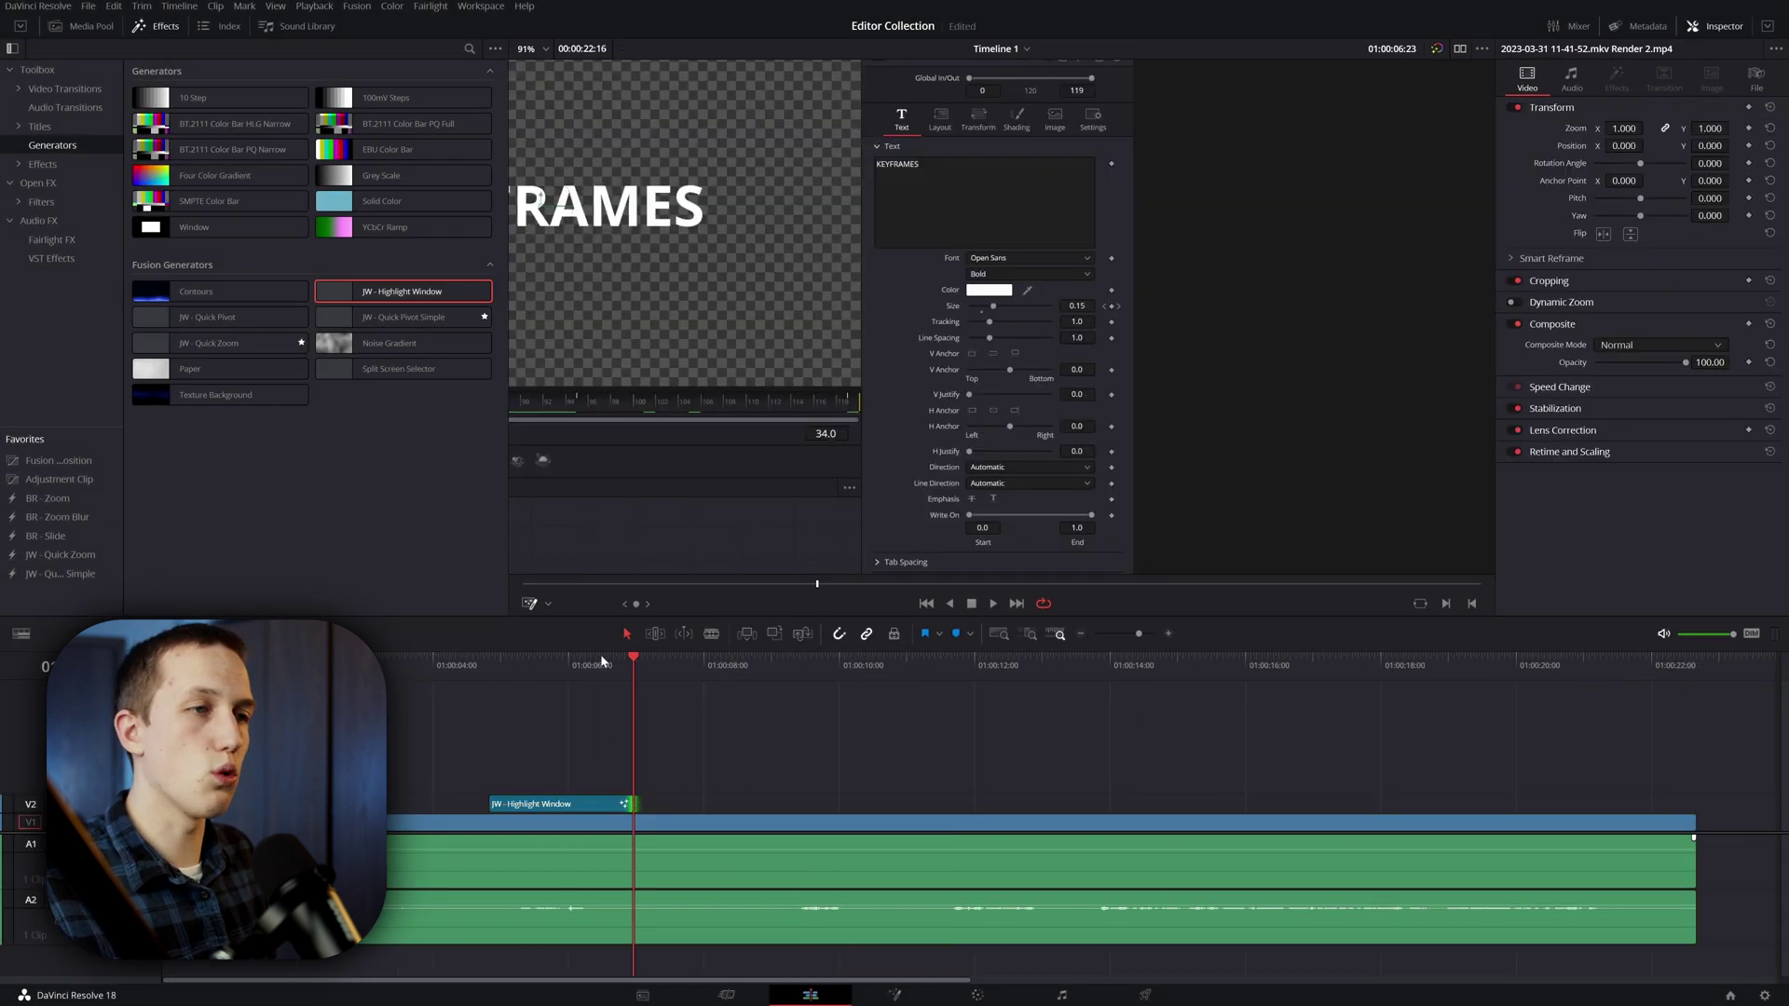
{"action": "key", "text": "space"}
{"action": "scroll", "coordinate": [1118, 763], "scroll_direction": "up", "scroll_amount": 2}
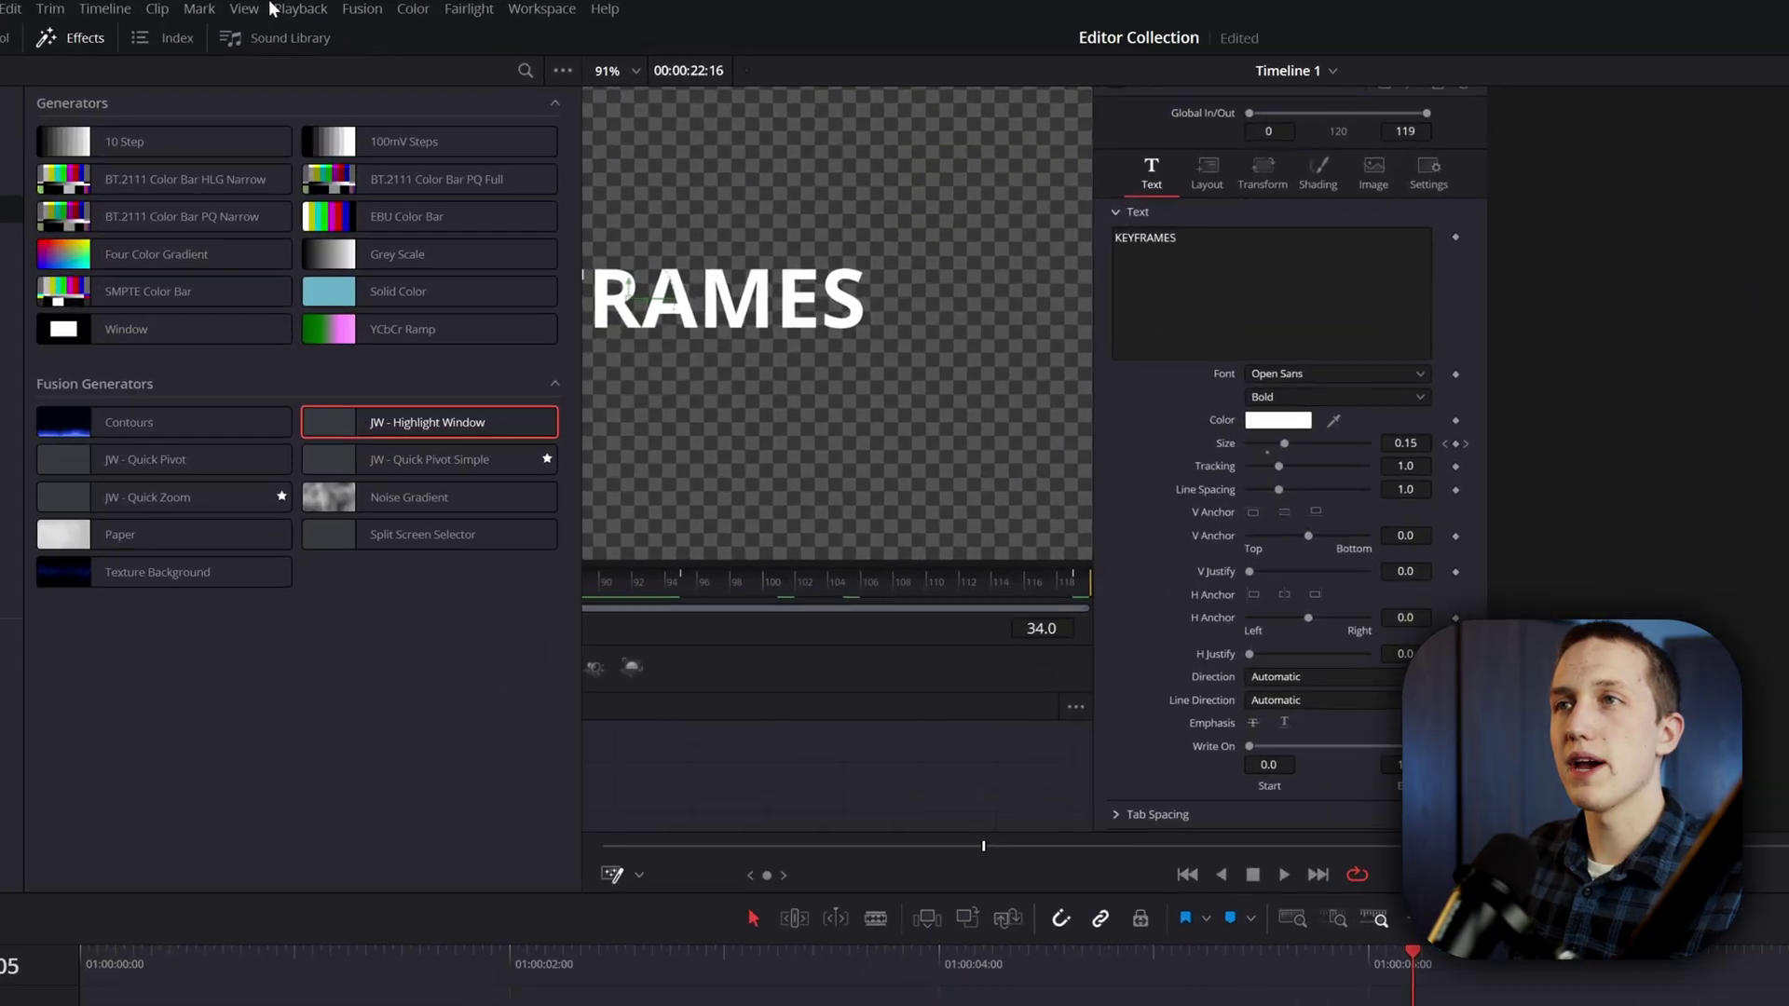
Set the render cache to User, scrub the highlight animation, and park the playhead at the clip's start
{"action": "left_click", "coordinate": [299, 8]}
{"action": "mouse_move", "coordinate": [354, 109]}
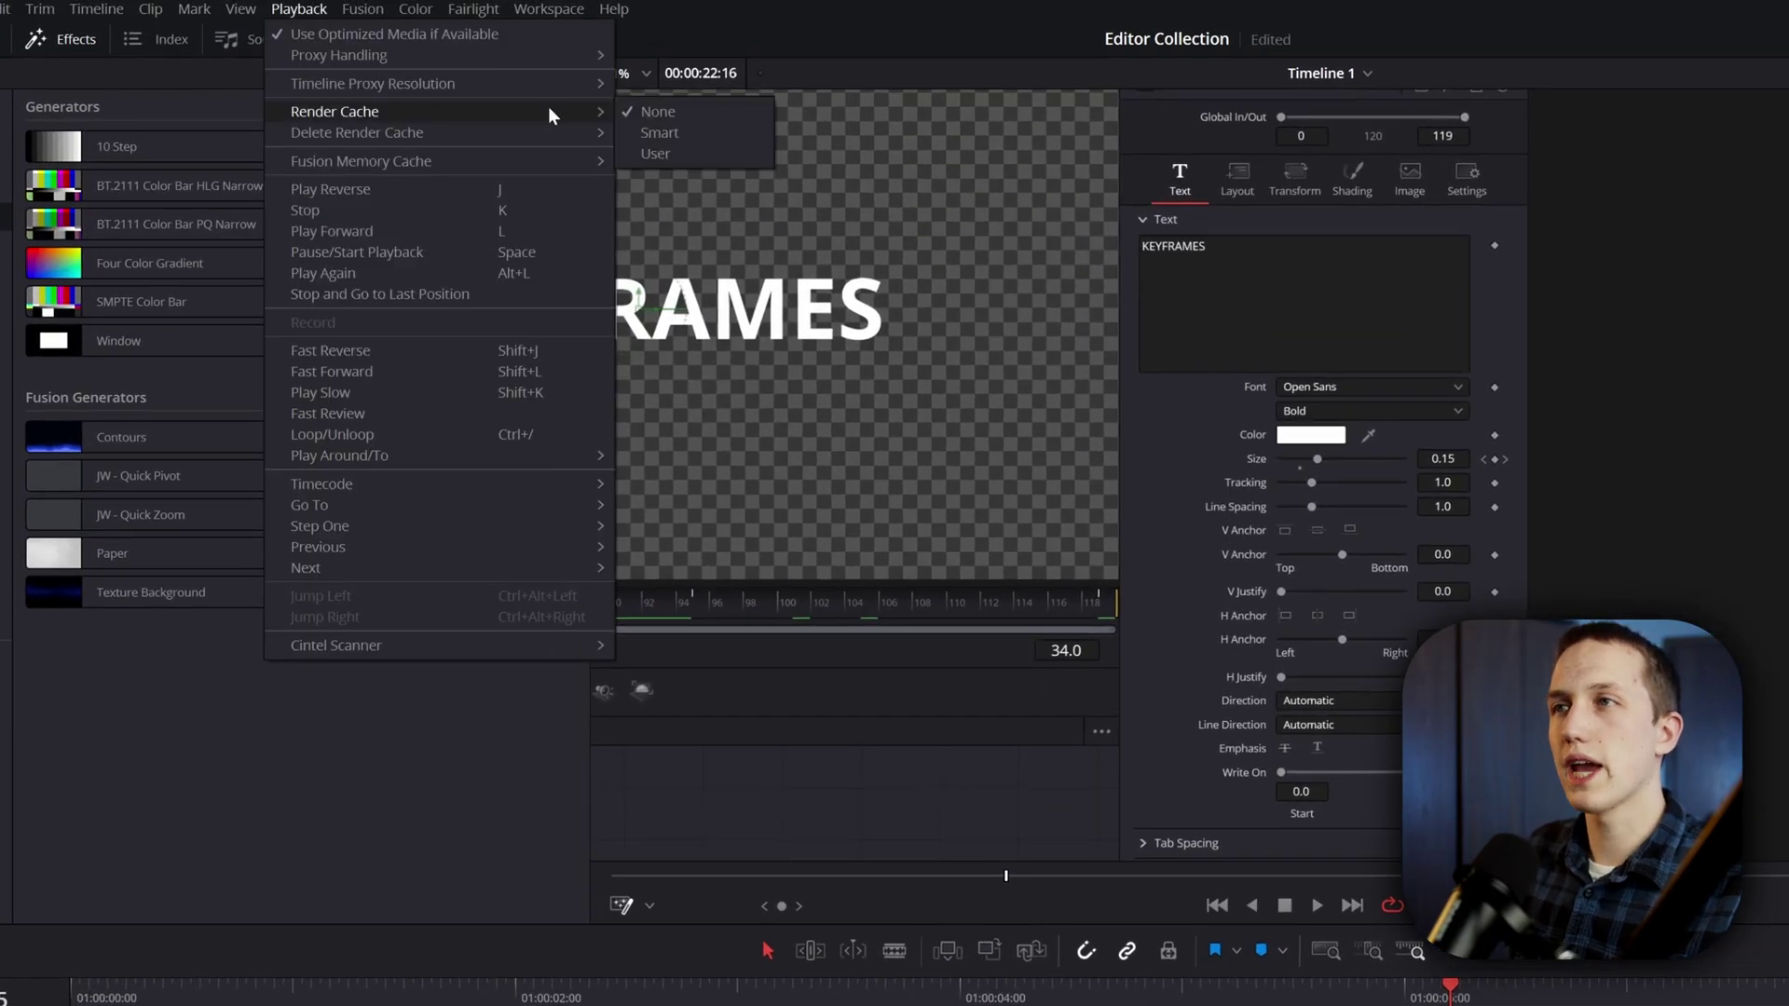
{"action": "left_click", "coordinate": [662, 151]}
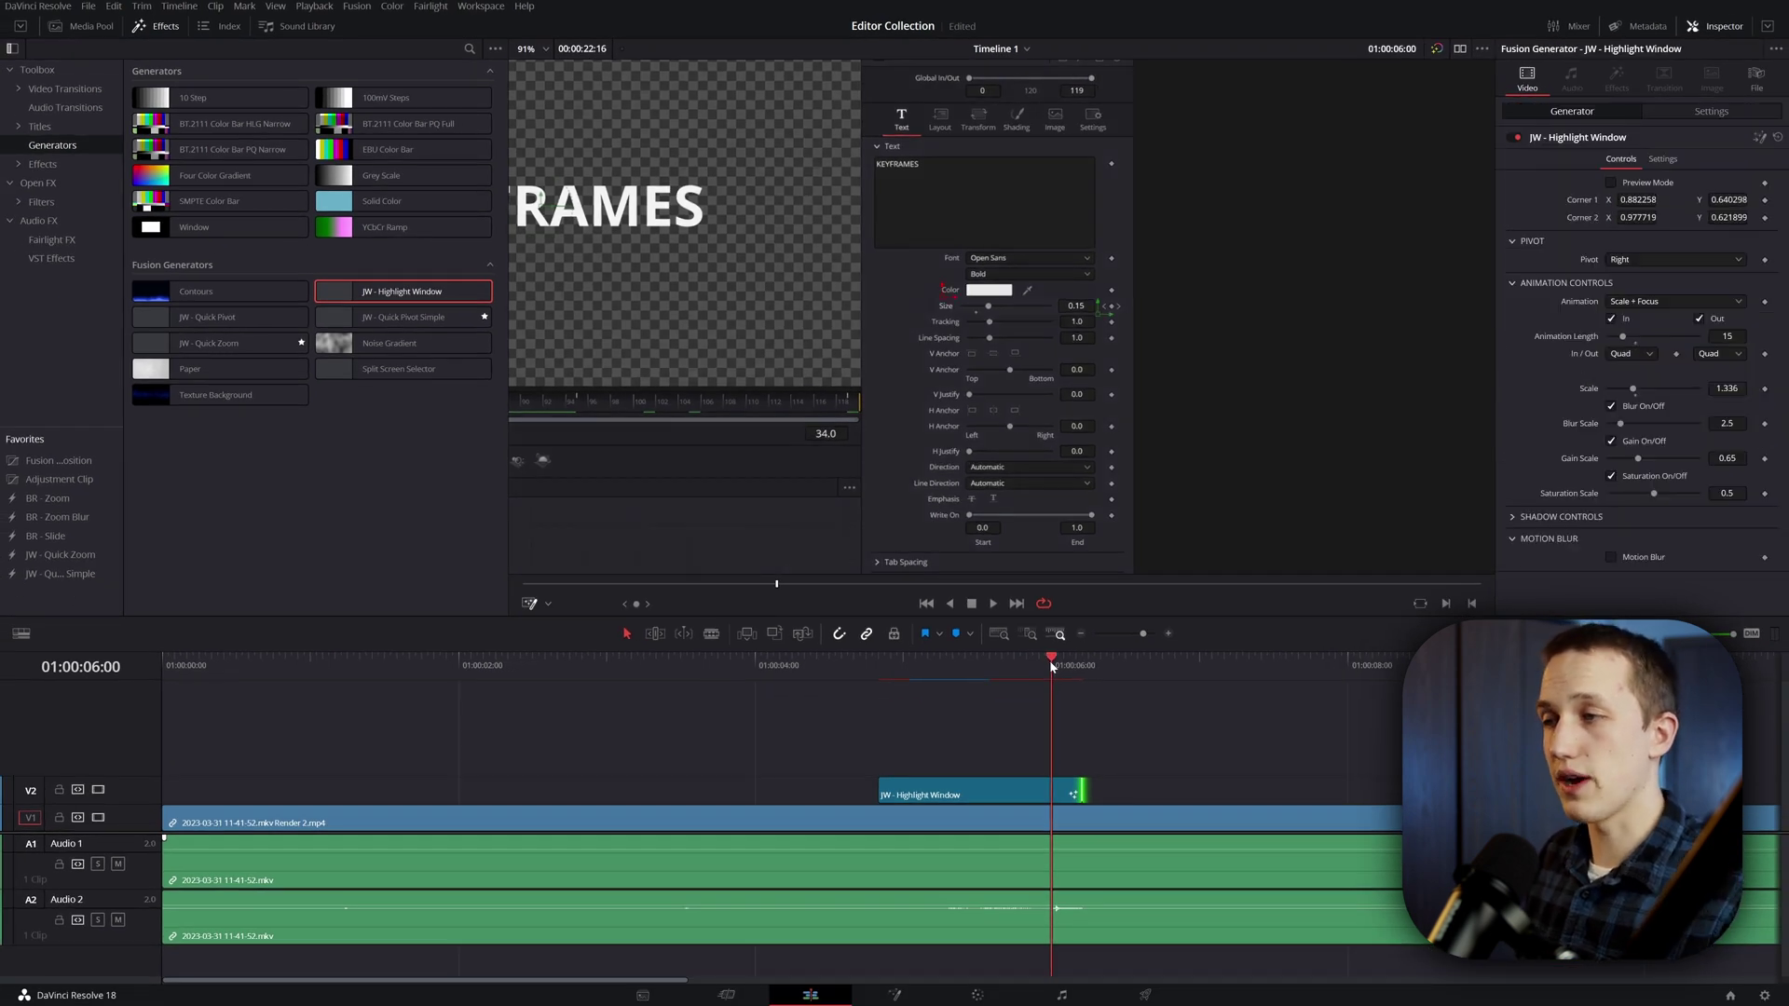
{"action": "left_click_drag", "start_coordinate": [1049, 659], "coordinate": [966, 703]}
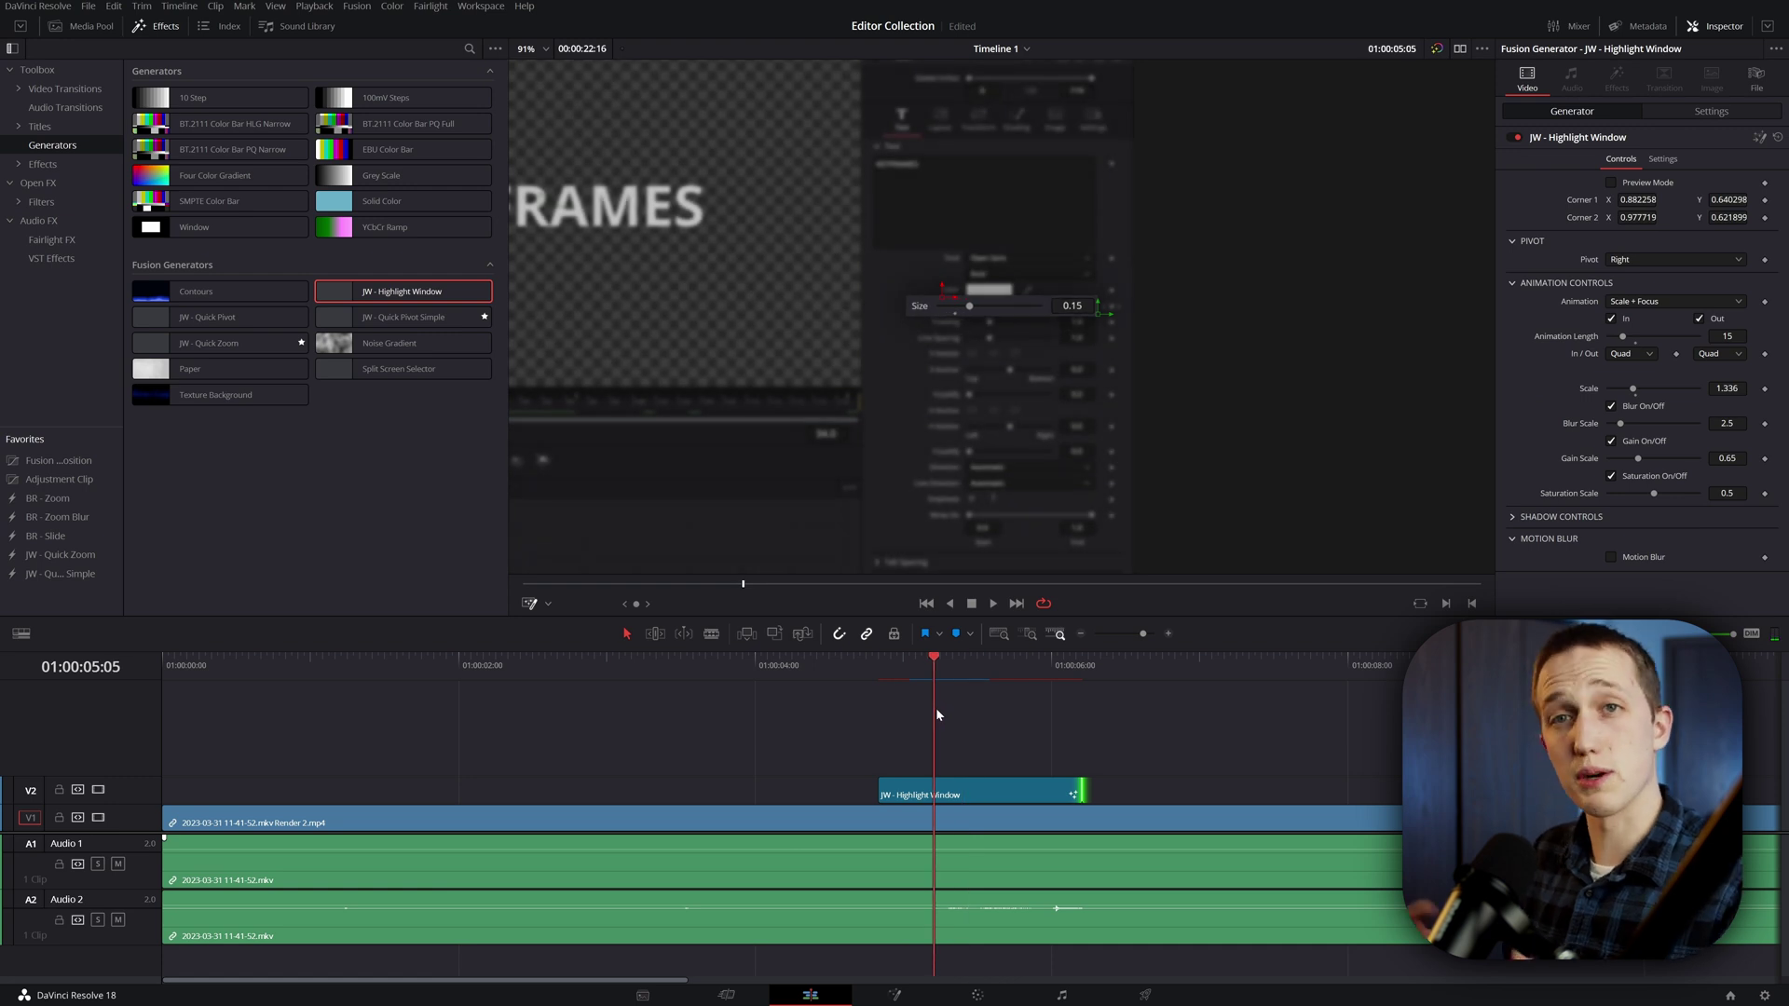
{"action": "left_click_drag", "start_coordinate": [938, 713], "coordinate": [633, 683]}
{"action": "scroll", "coordinate": [633, 683], "scroll_direction": "down", "scroll_amount": 2}
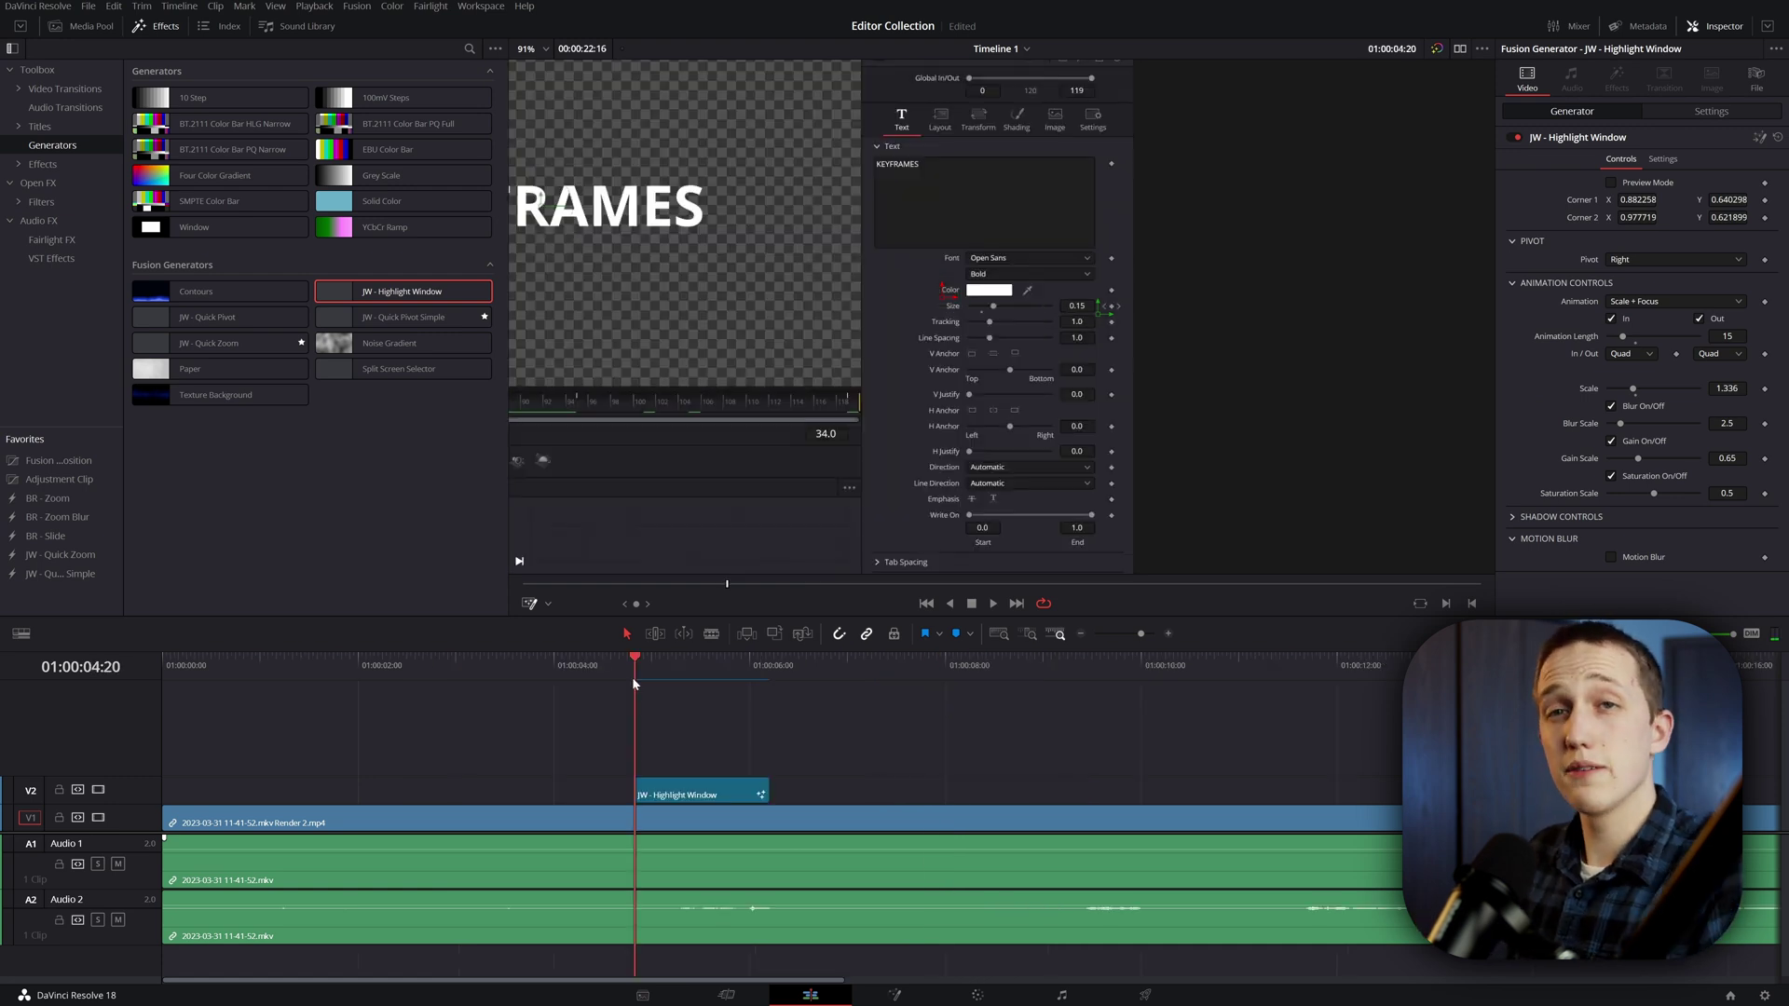
Render the highlight clip in place as JW - Highlight Window Render 1.mp4 and play it back
{"action": "right_click", "coordinate": [692, 790]}
{"action": "left_click", "coordinate": [746, 526]}
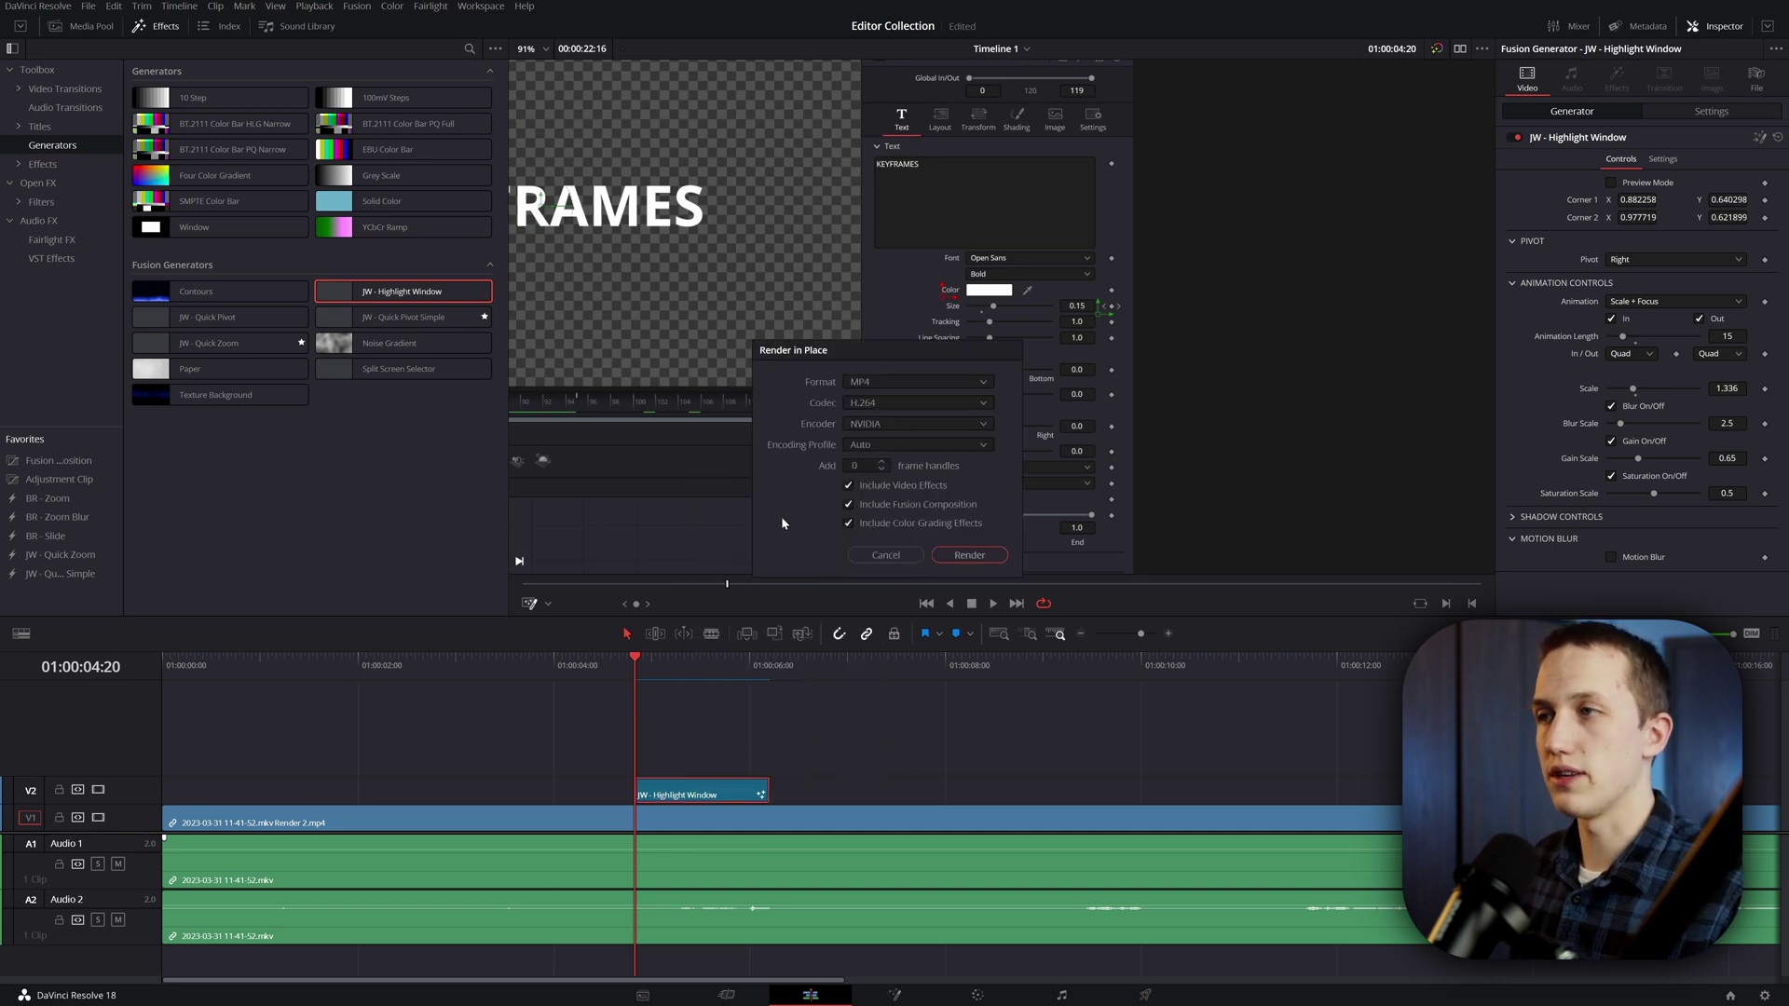
{"action": "left_click", "coordinate": [976, 557]}
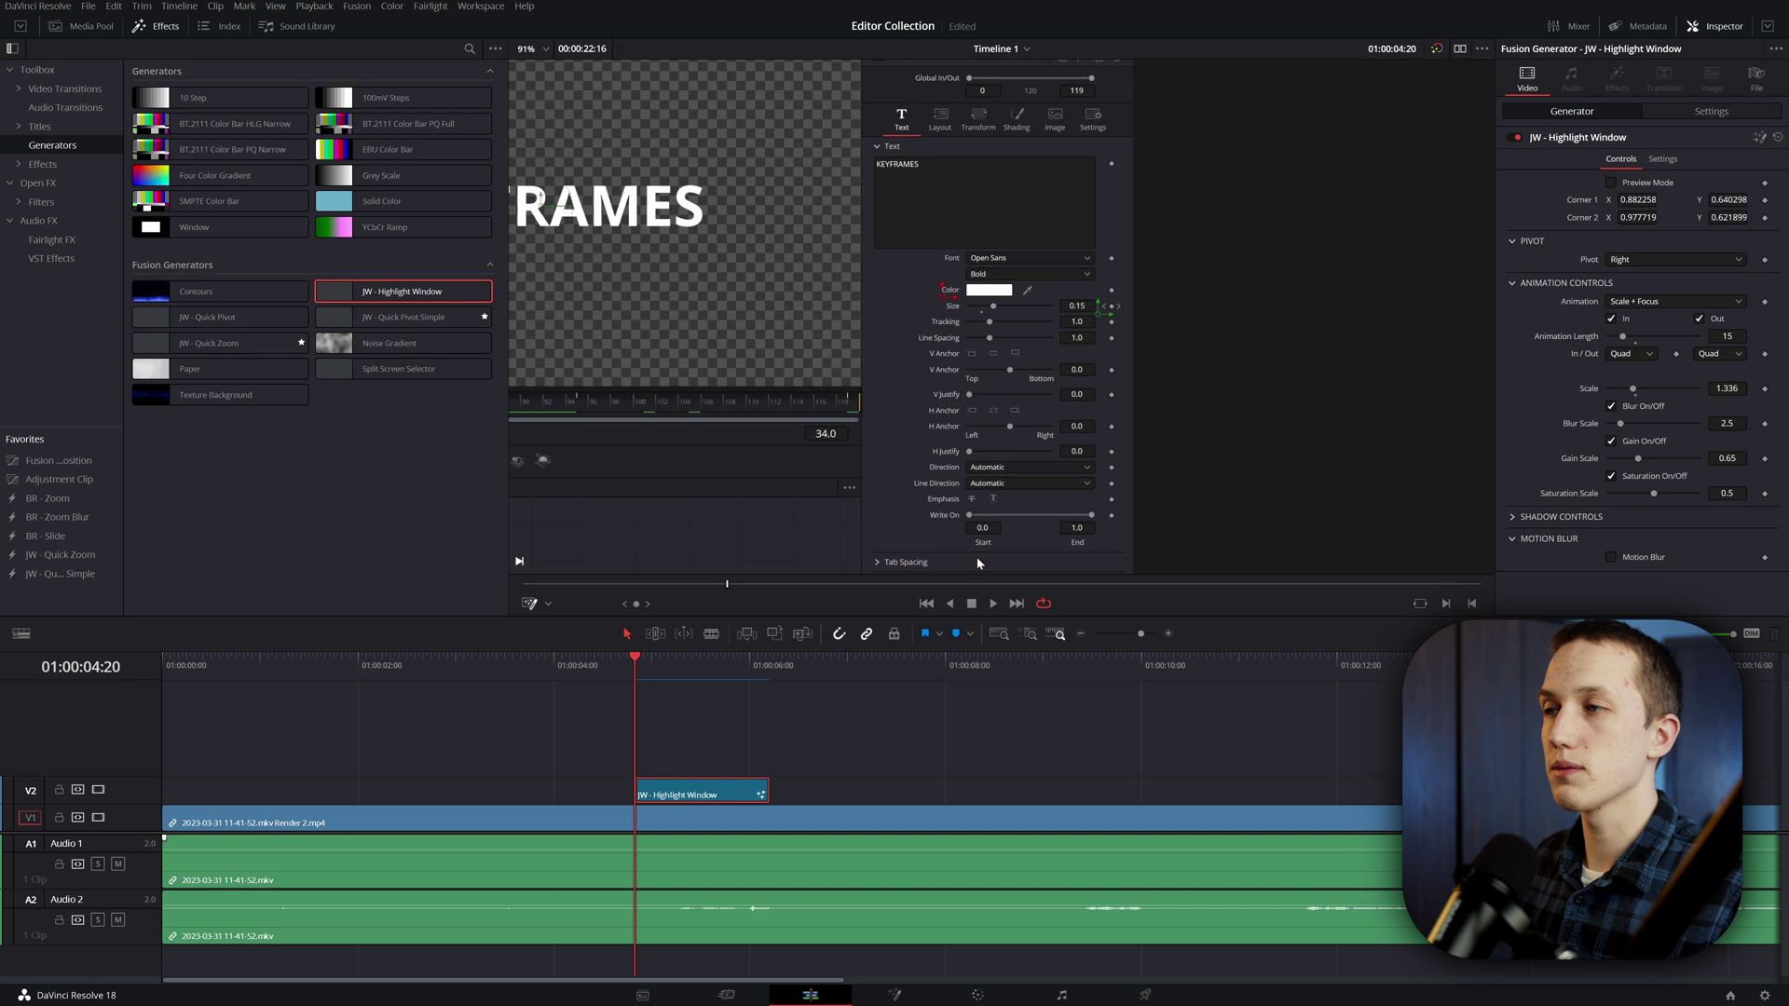
{"action": "key", "text": "space"}
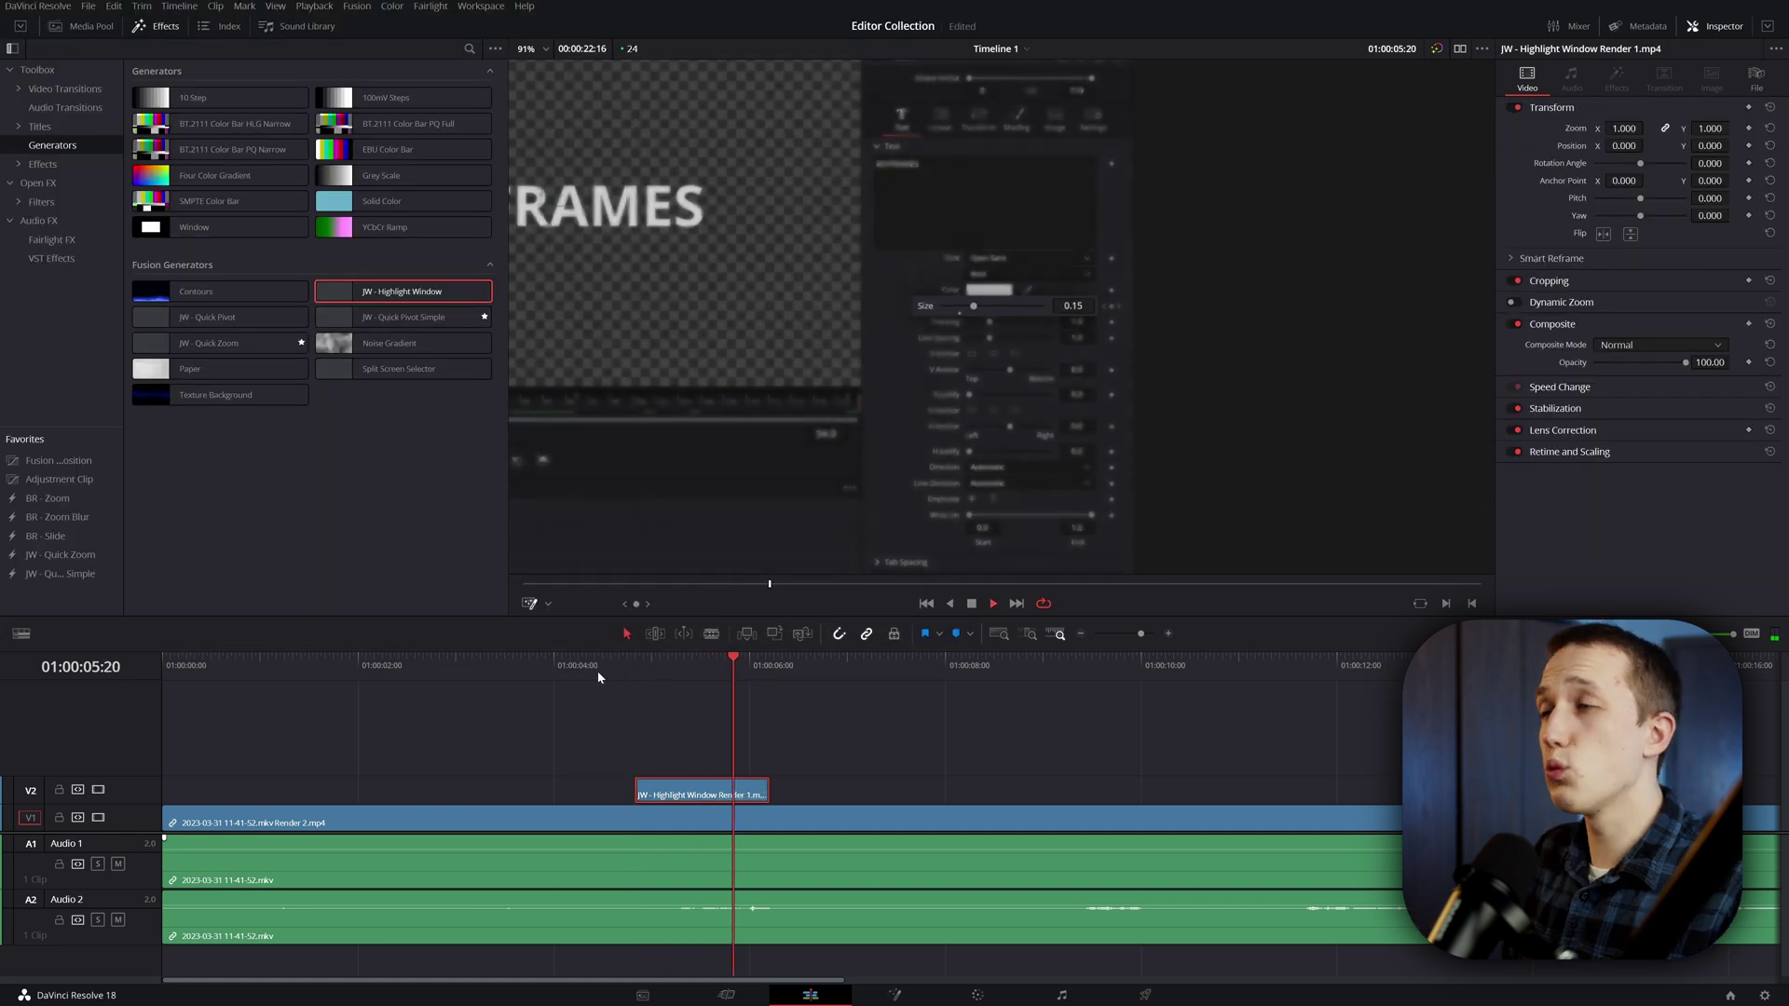